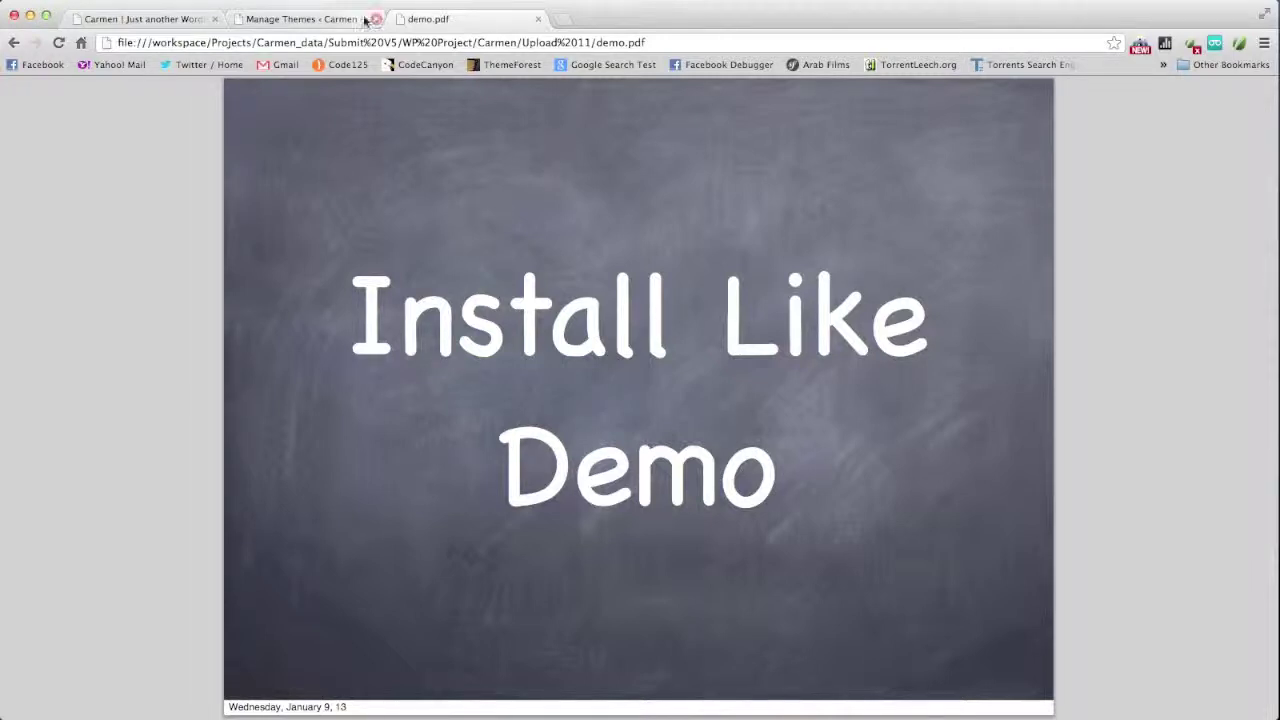
Look over the Carmen site's public front page and return to its theme management page.
{"action": "left_click", "coordinate": [327, 24]}
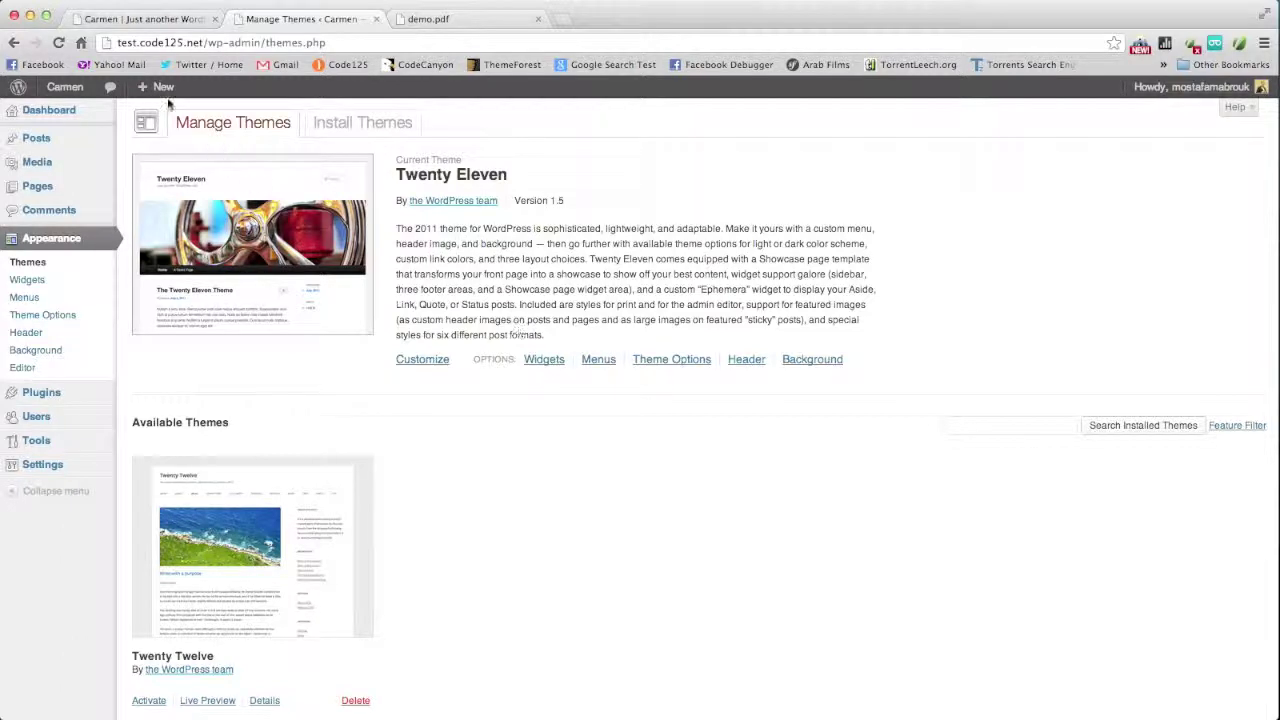
{"action": "left_click", "coordinate": [134, 22]}
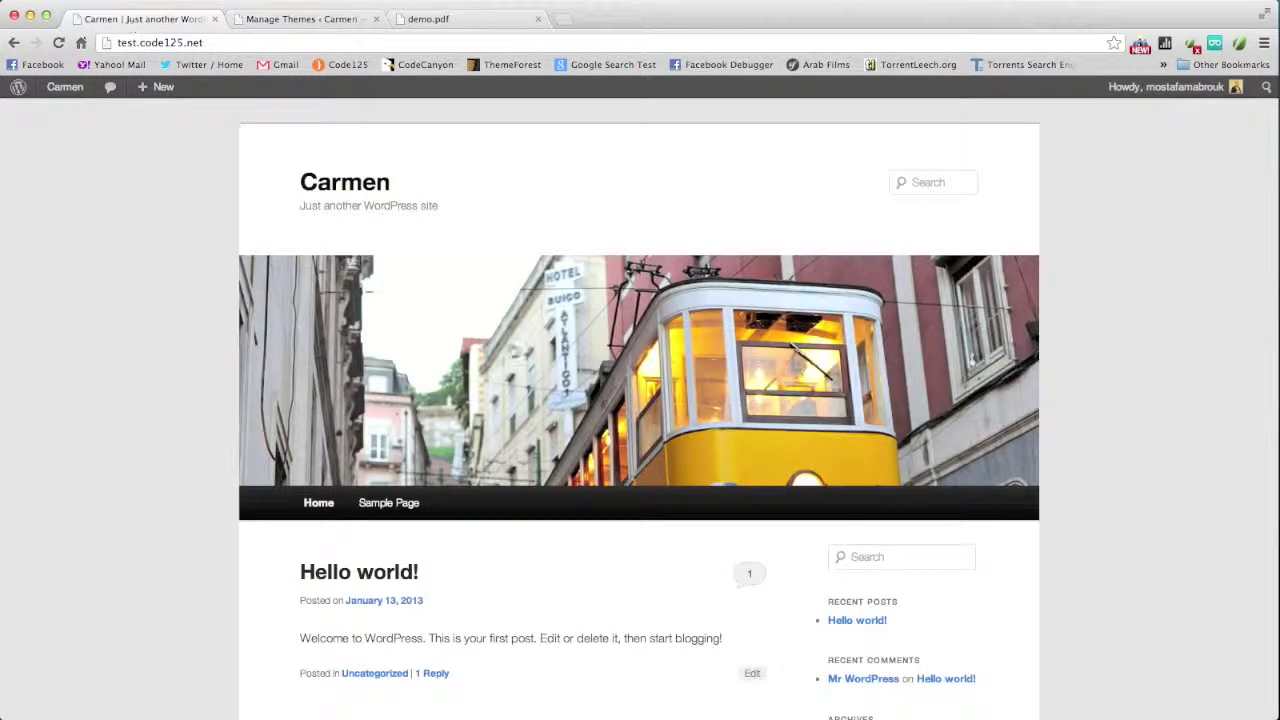
{"action": "scroll", "coordinate": [514, 343], "scroll_direction": "down", "scroll_amount": 3}
{"action": "scroll", "coordinate": [514, 348], "scroll_direction": "up", "scroll_amount": 3}
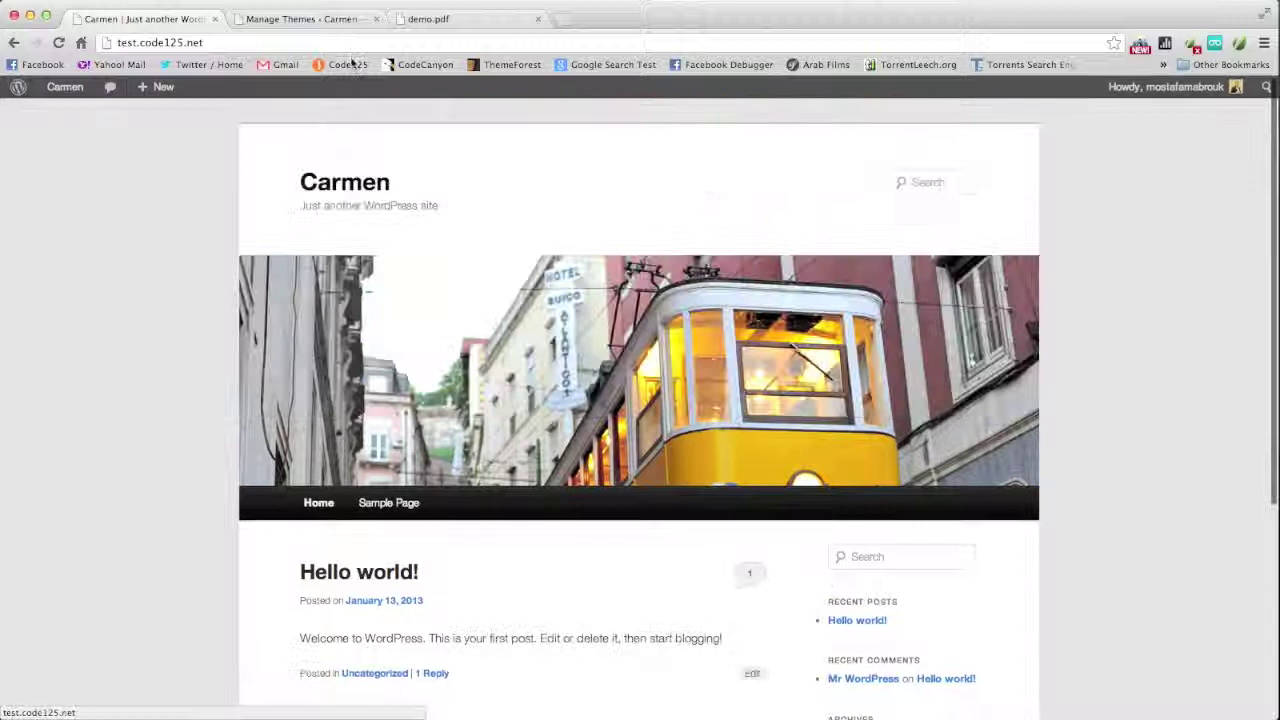
{"action": "left_click", "coordinate": [300, 19]}
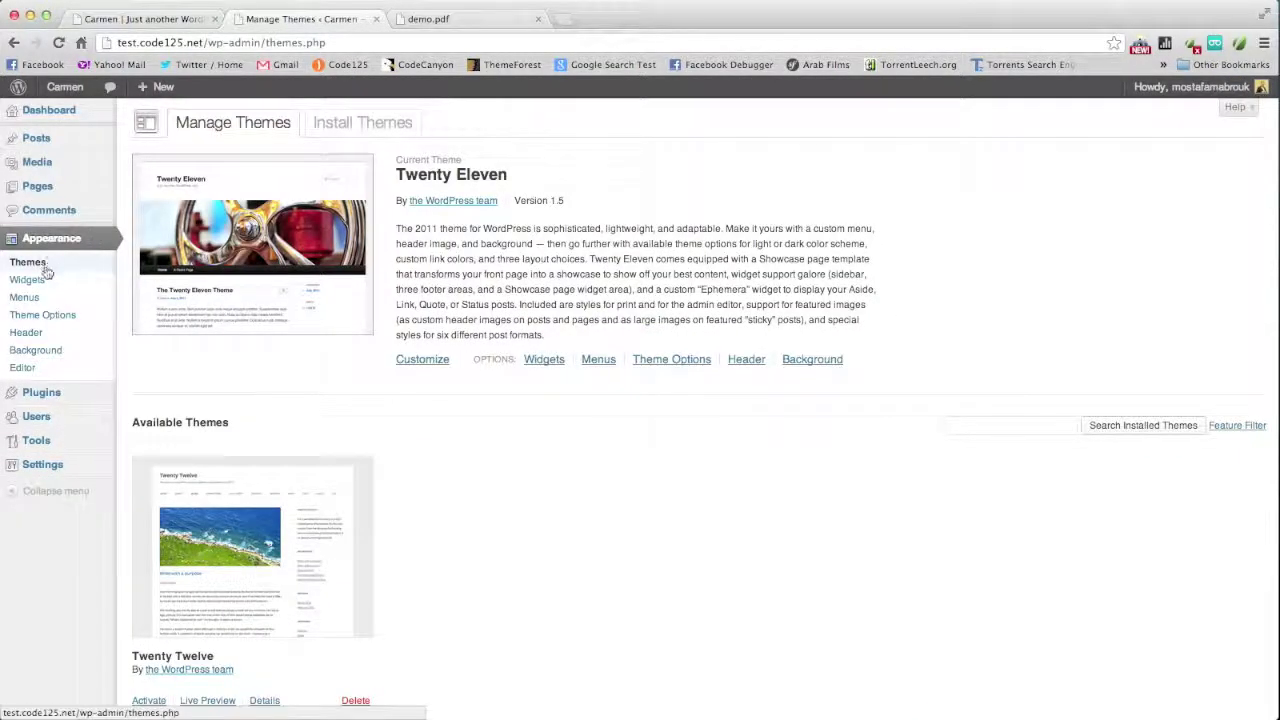
Upload carmen.zip as a new theme, install it and activate it.
{"action": "left_click", "coordinate": [370, 128]}
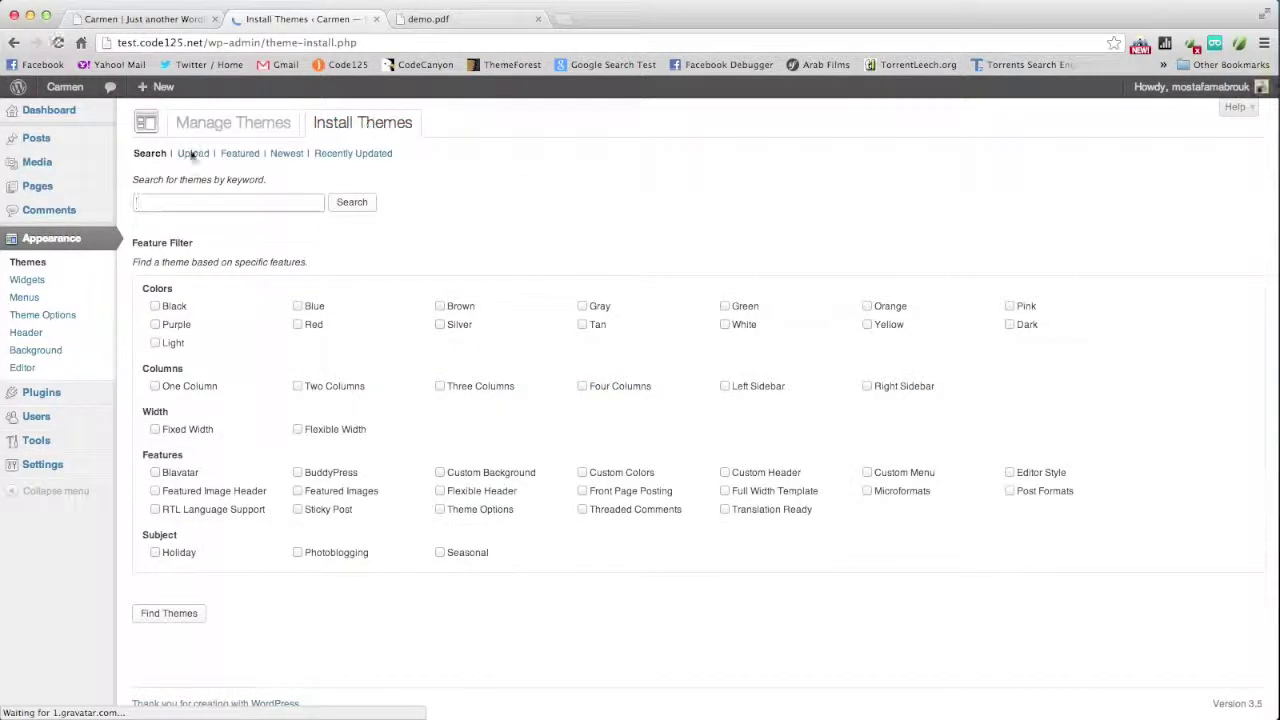
{"action": "left_click", "coordinate": [192, 156]}
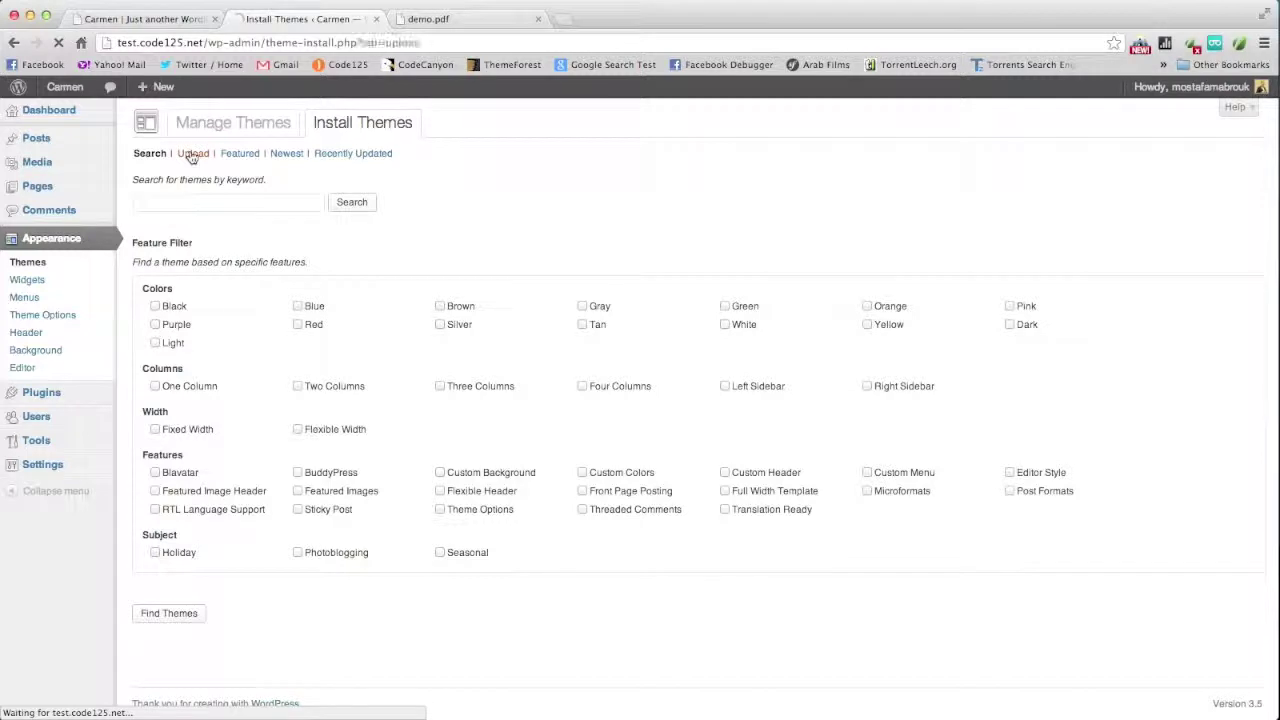
{"action": "left_click", "coordinate": [166, 241]}
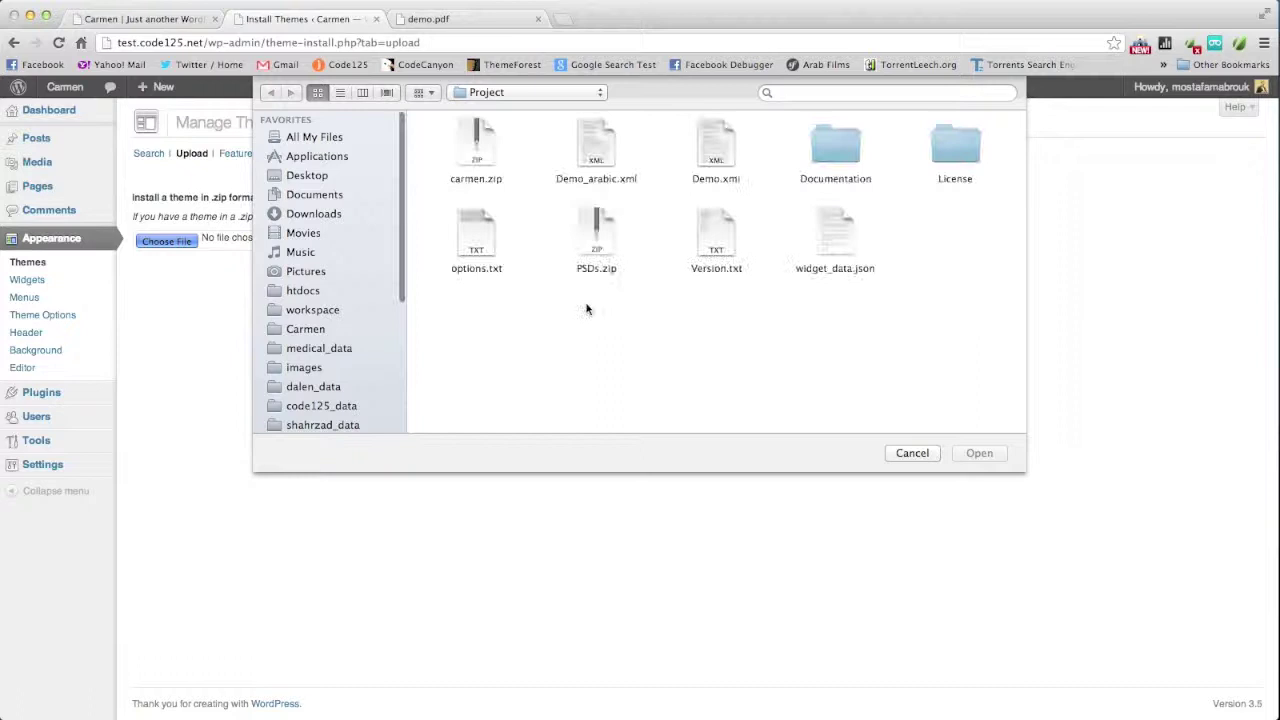
{"action": "left_click", "coordinate": [474, 147]}
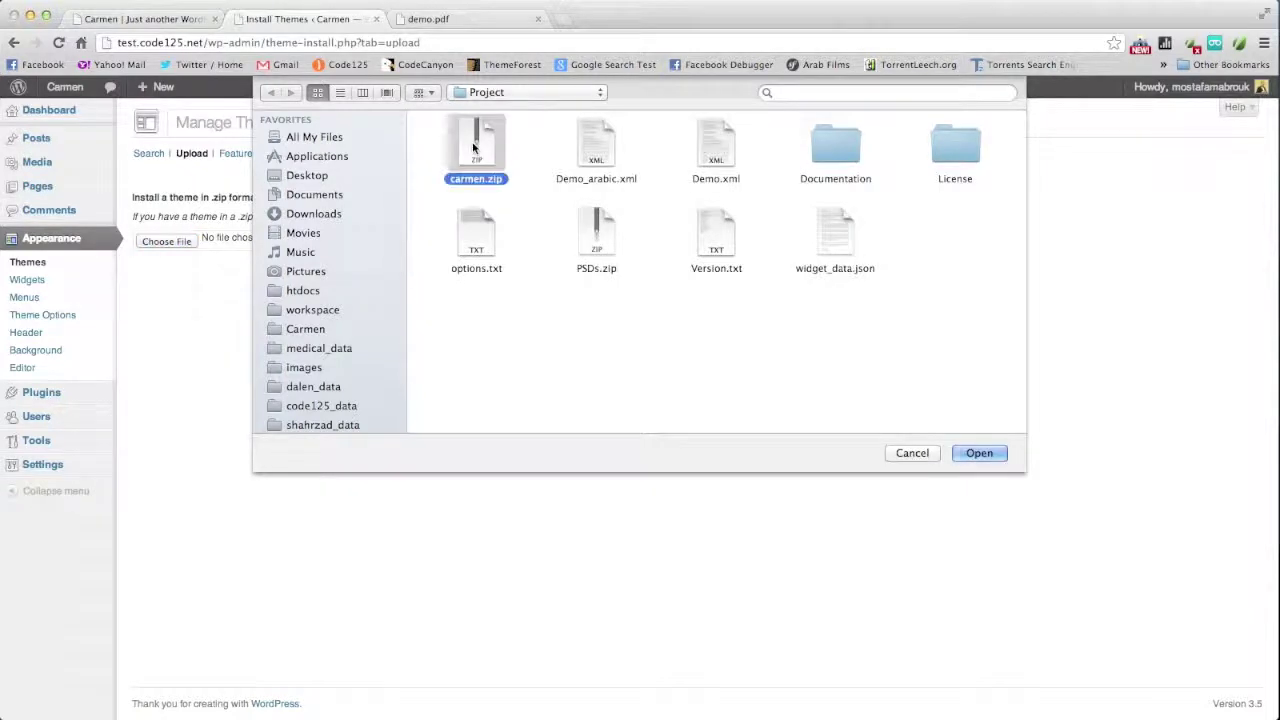
{"action": "double_click", "coordinate": [474, 147]}
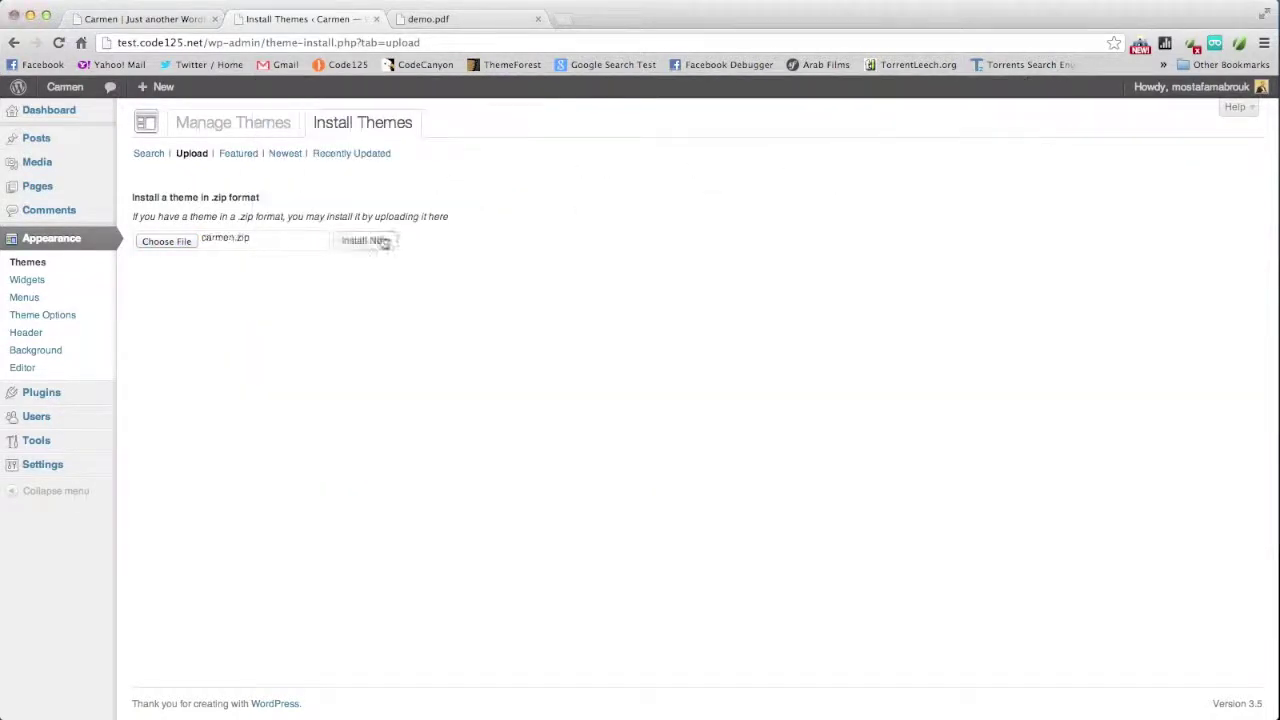
{"action": "left_click", "coordinate": [370, 243]}
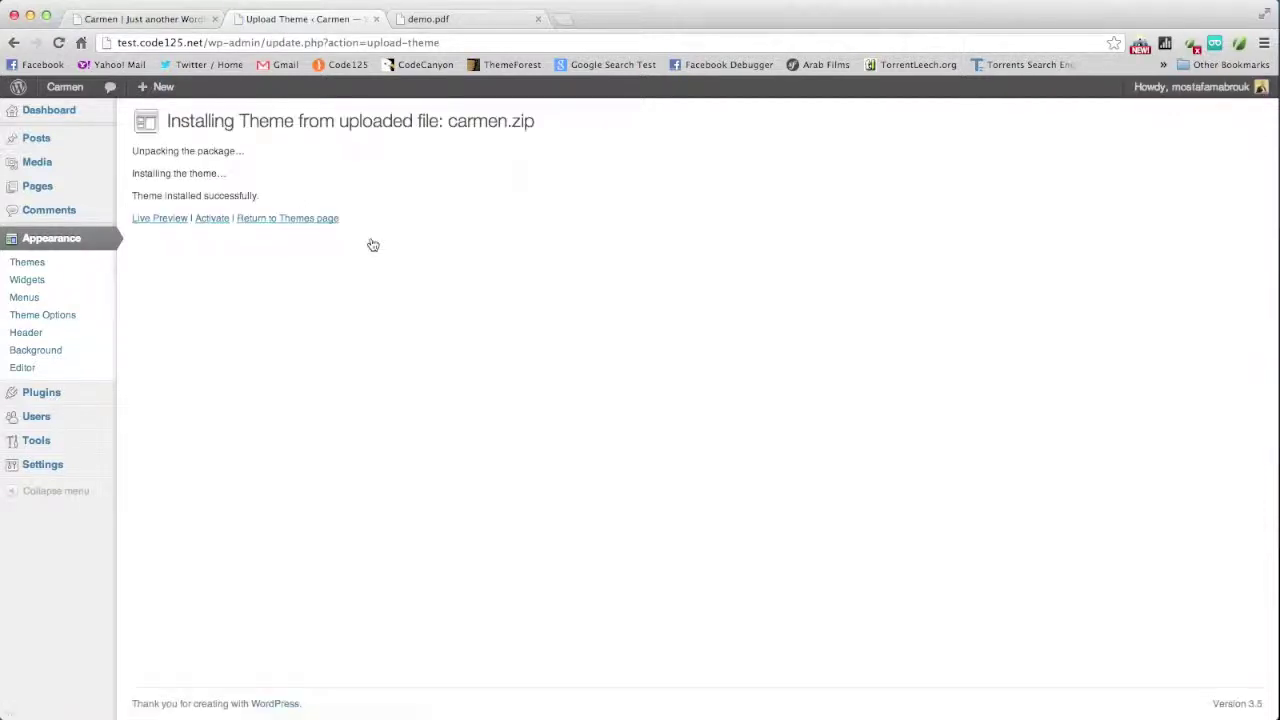
{"action": "left_click", "coordinate": [213, 220]}
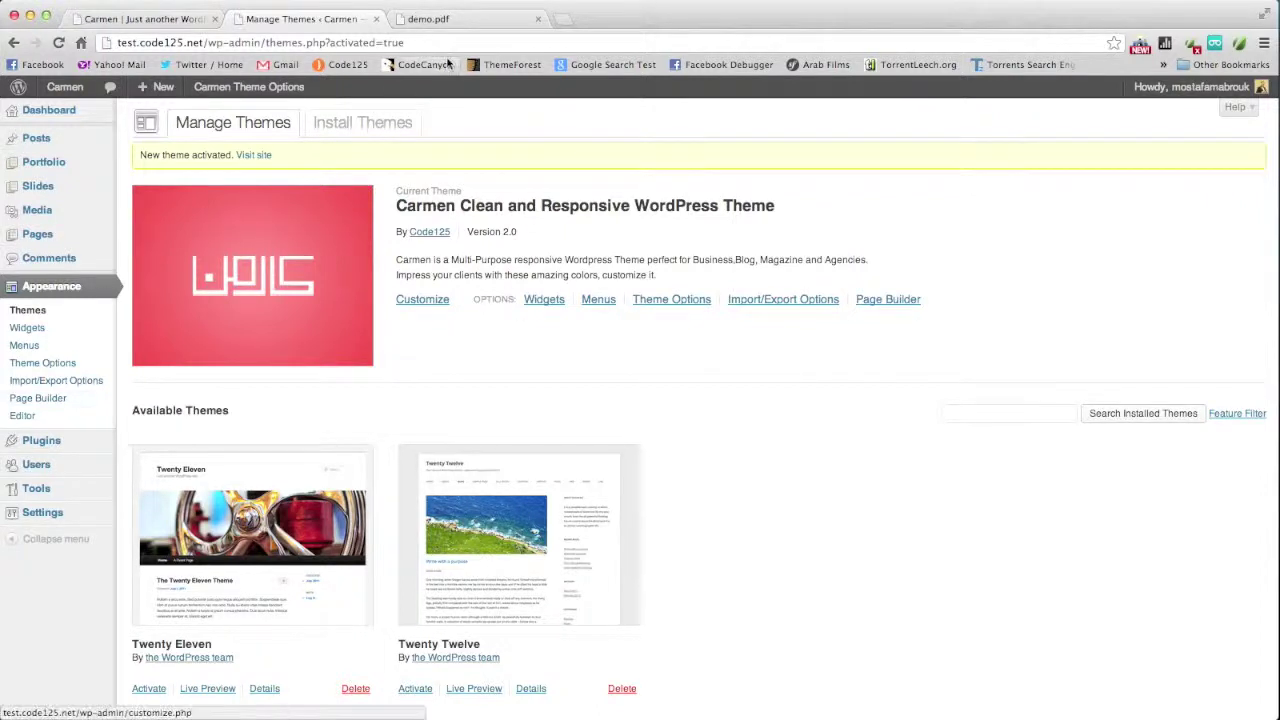
Advance demo.pdf to instruction 2 and open the site's WordPress importer.
{"action": "left_click", "coordinate": [466, 22]}
{"action": "key", "text": "Right"}
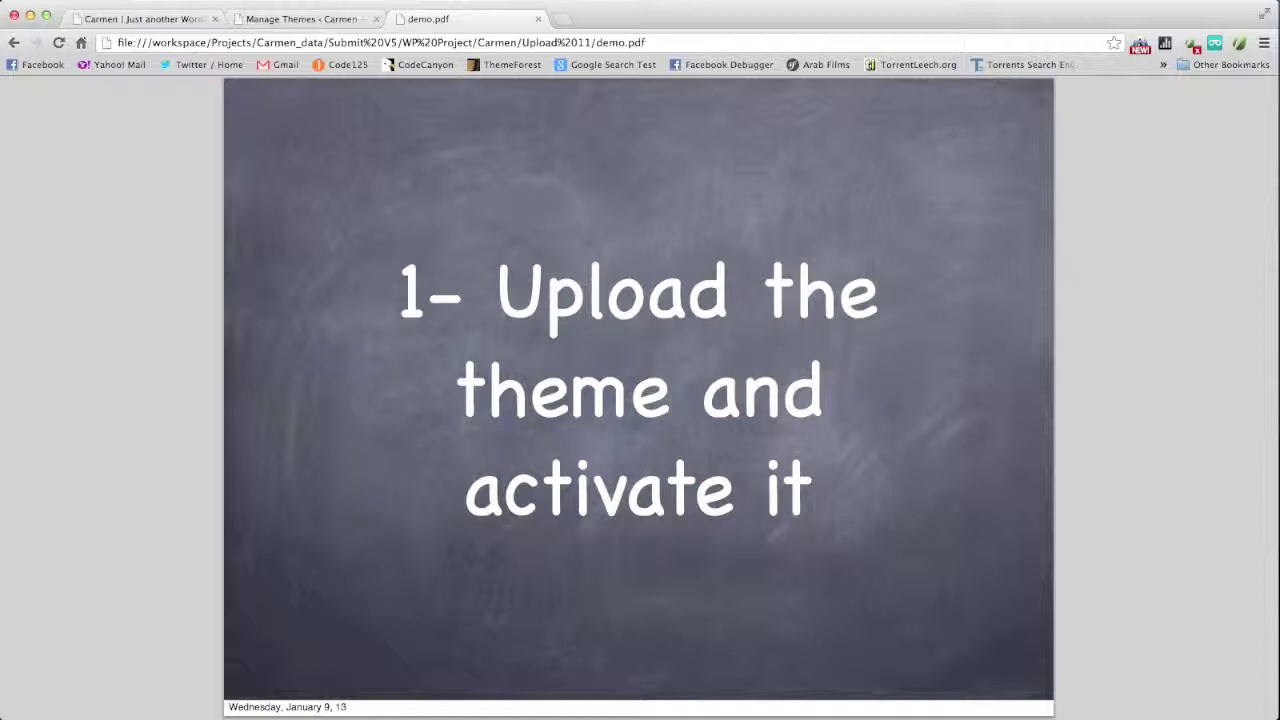
{"action": "key", "text": "Right"}
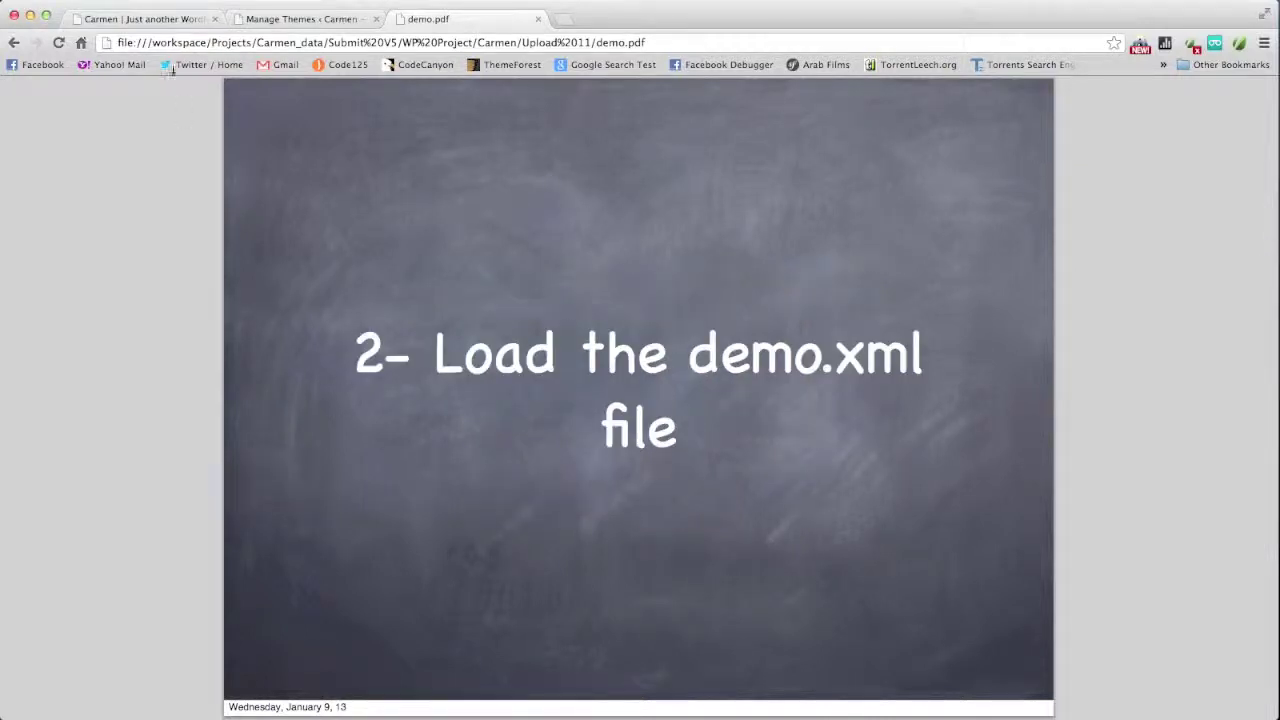
{"action": "left_click", "coordinate": [258, 18]}
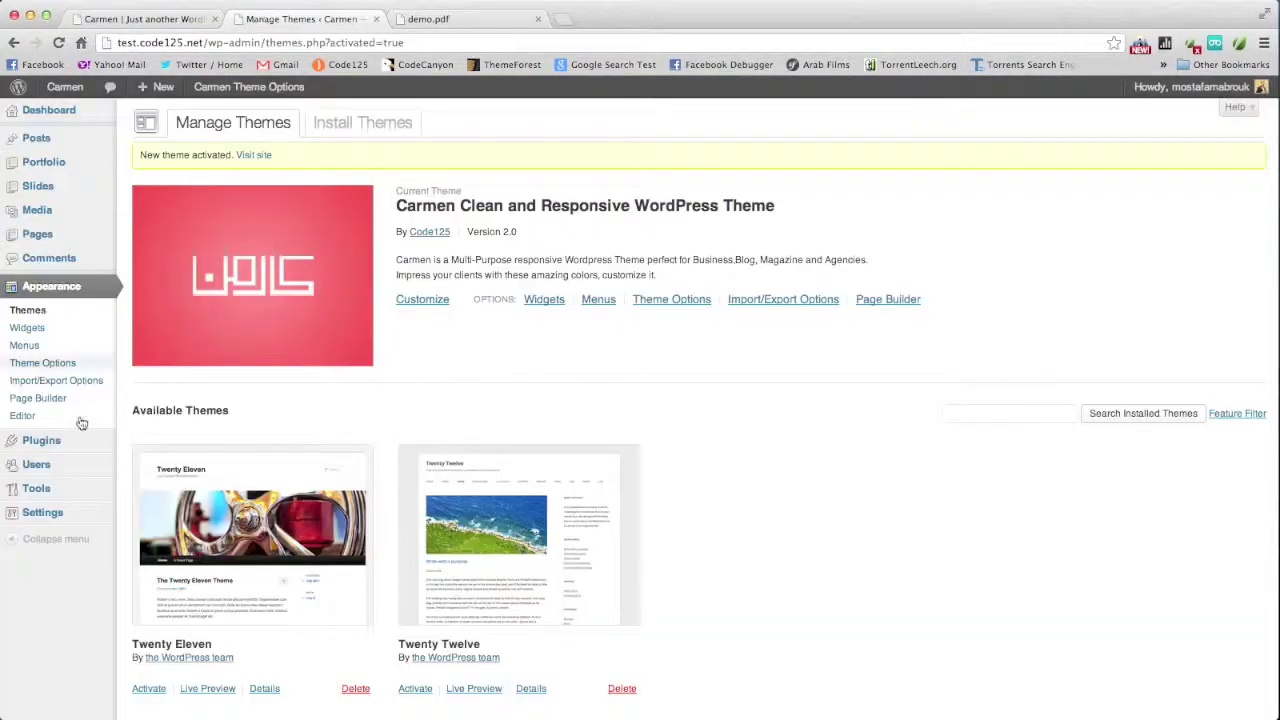
{"action": "mouse_move", "coordinate": [75, 489]}
{"action": "left_click", "coordinate": [158, 507]}
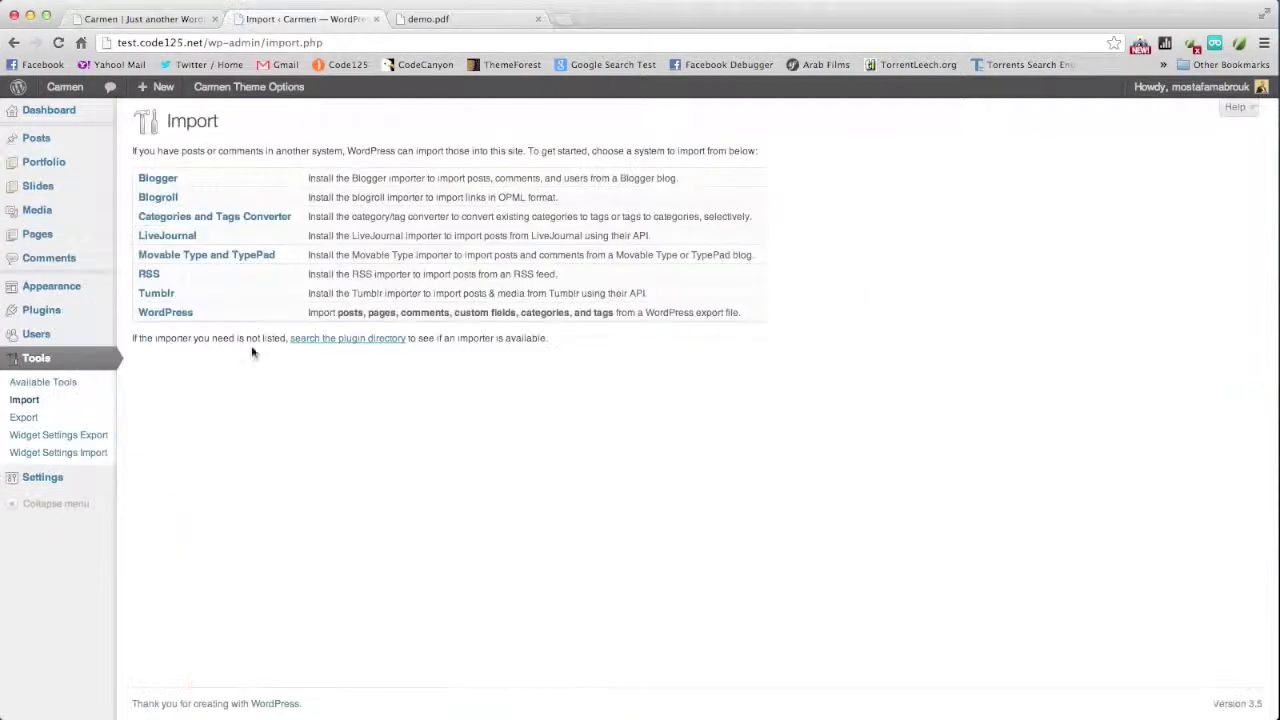
{"action": "left_click", "coordinate": [176, 318]}
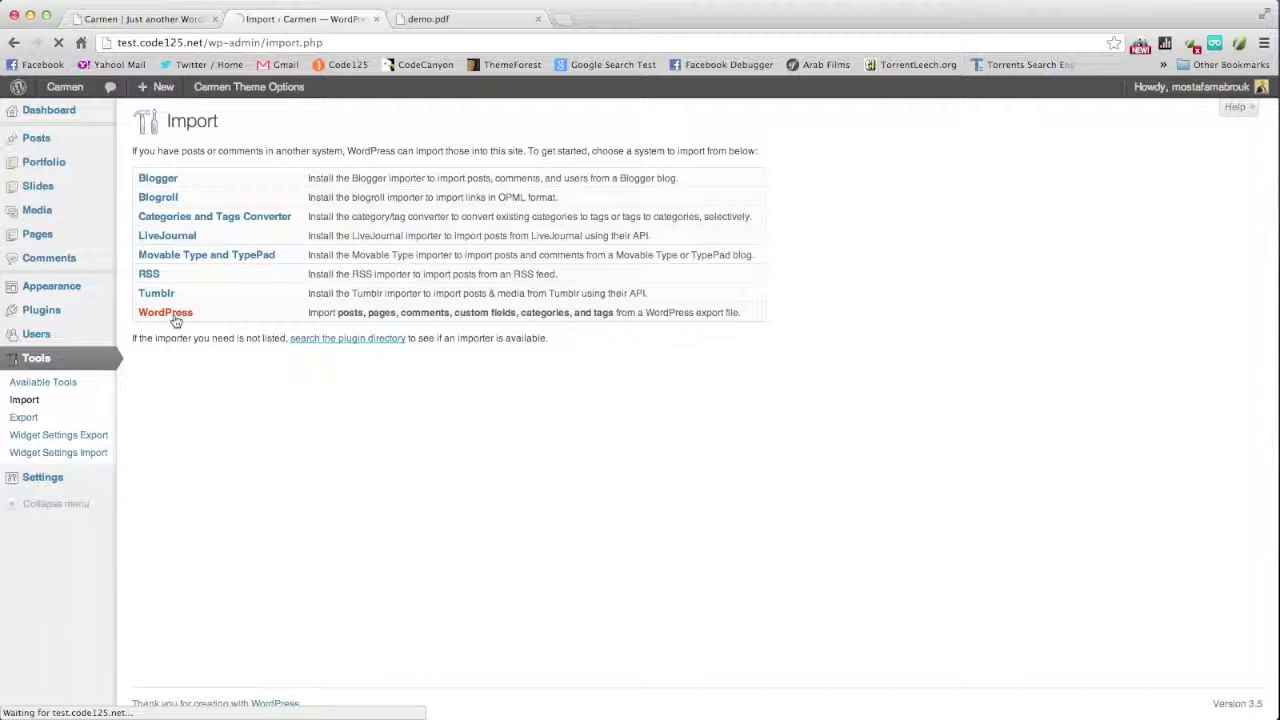
Choose Demo.xml from the Project folder as the import file and upload it.
{"action": "left_click", "coordinate": [423, 208]}
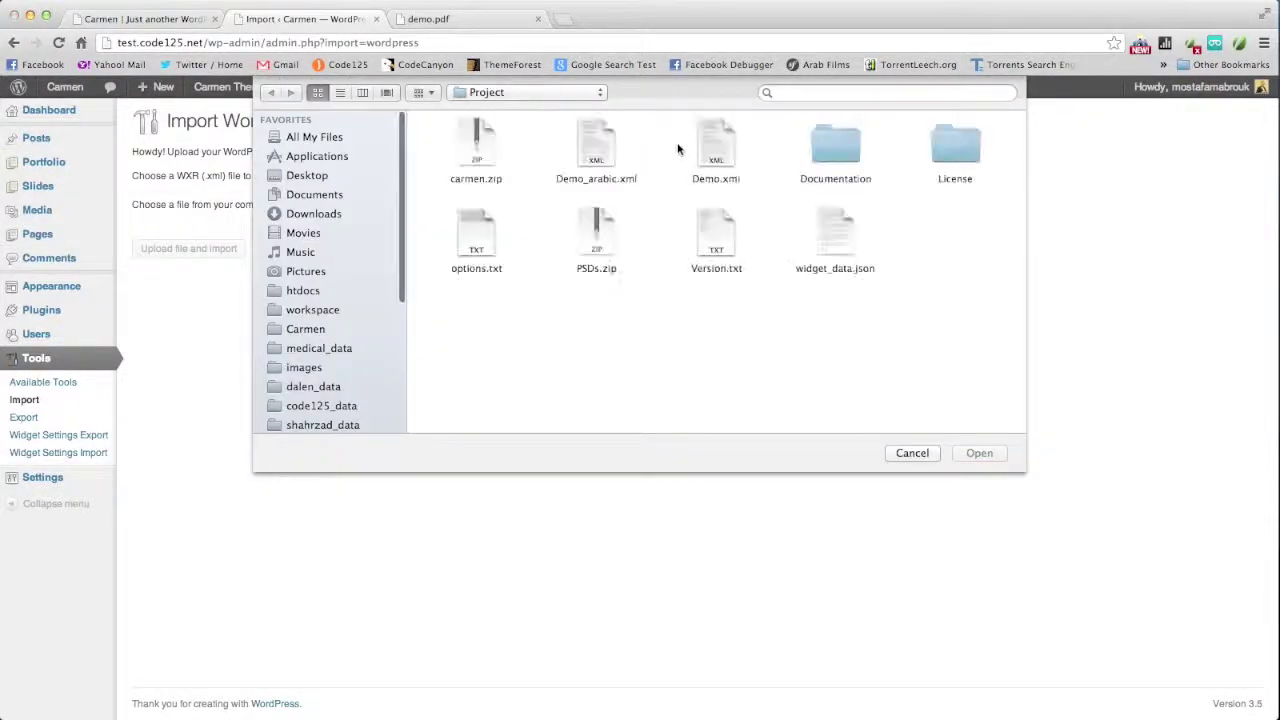
{"action": "left_click", "coordinate": [716, 146]}
{"action": "double_click", "coordinate": [716, 146]}
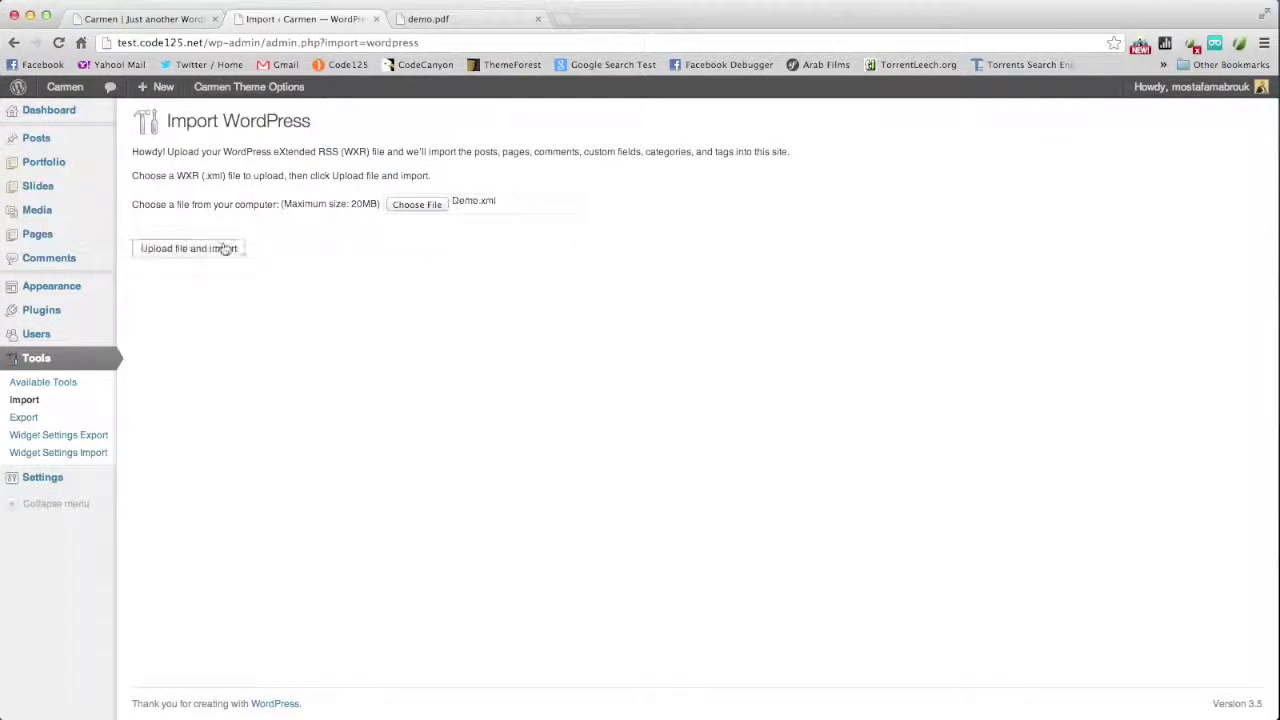
{"action": "left_click", "coordinate": [223, 248]}
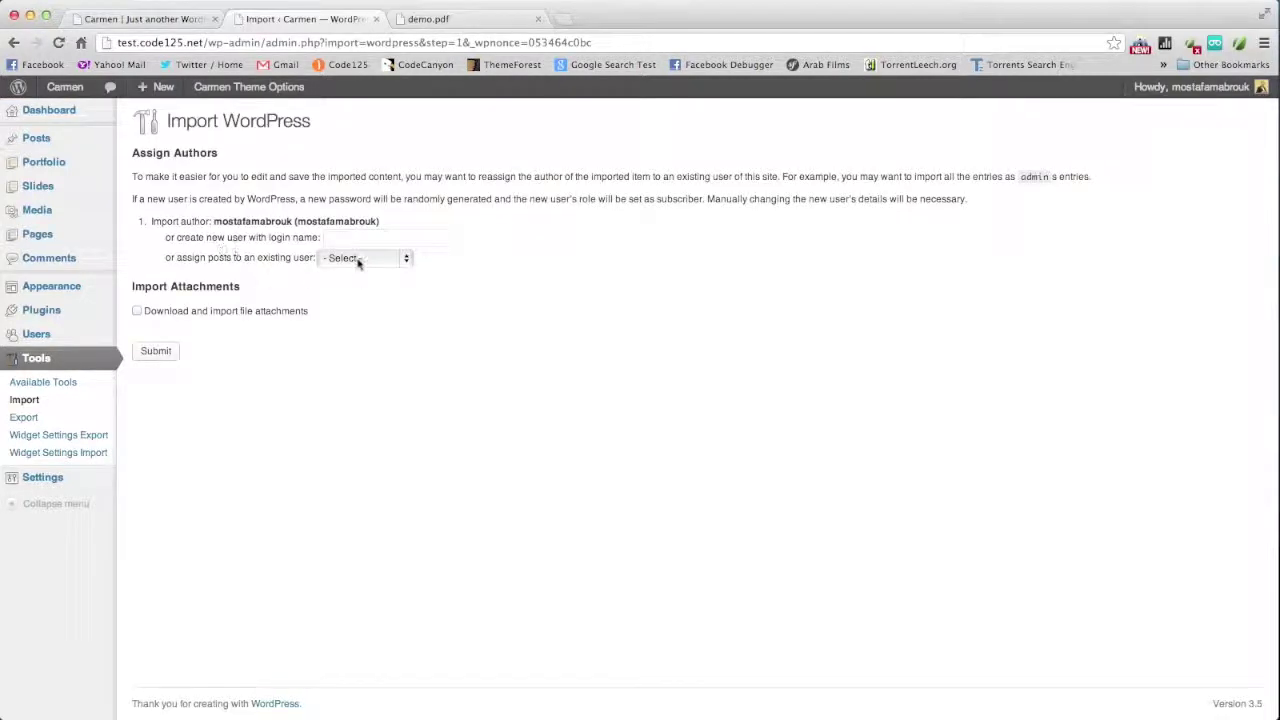
Assign the imported posts to the existing user, include file attachments, run the import and review its log.
{"action": "left_click", "coordinate": [359, 259]}
{"action": "left_click", "coordinate": [355, 272]}
{"action": "left_click", "coordinate": [214, 313]}
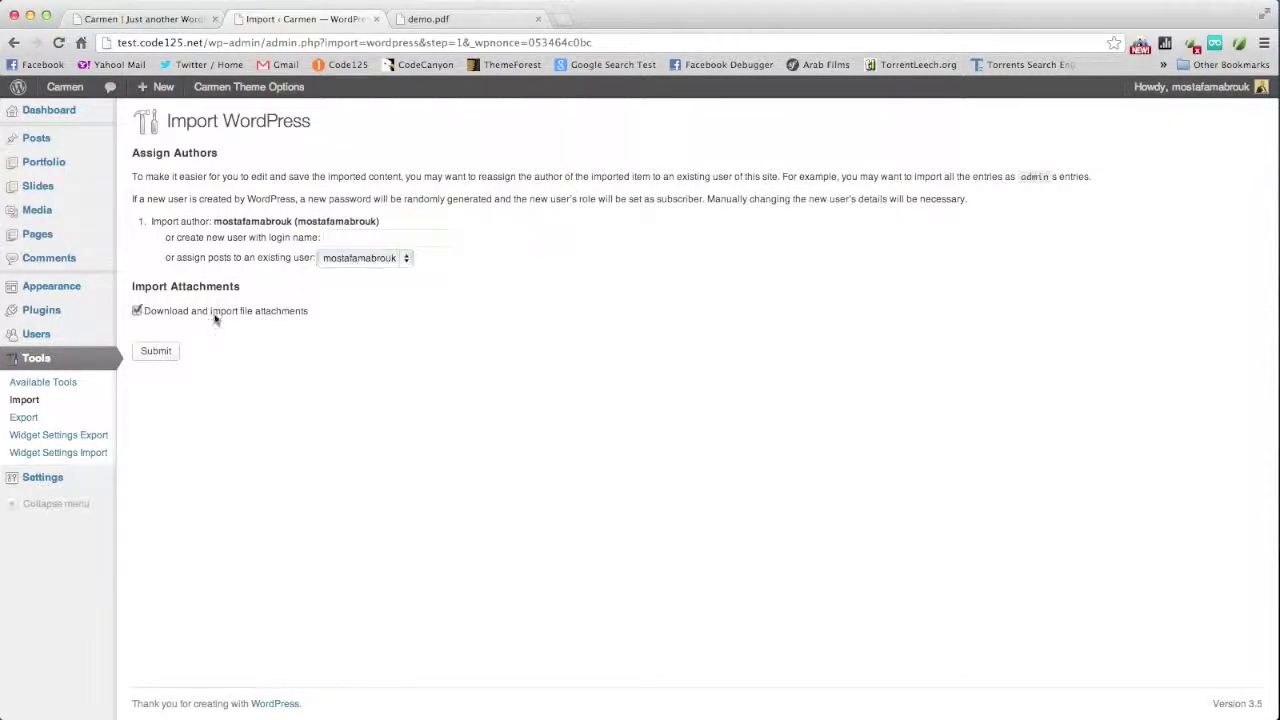
{"action": "left_click", "coordinate": [156, 352]}
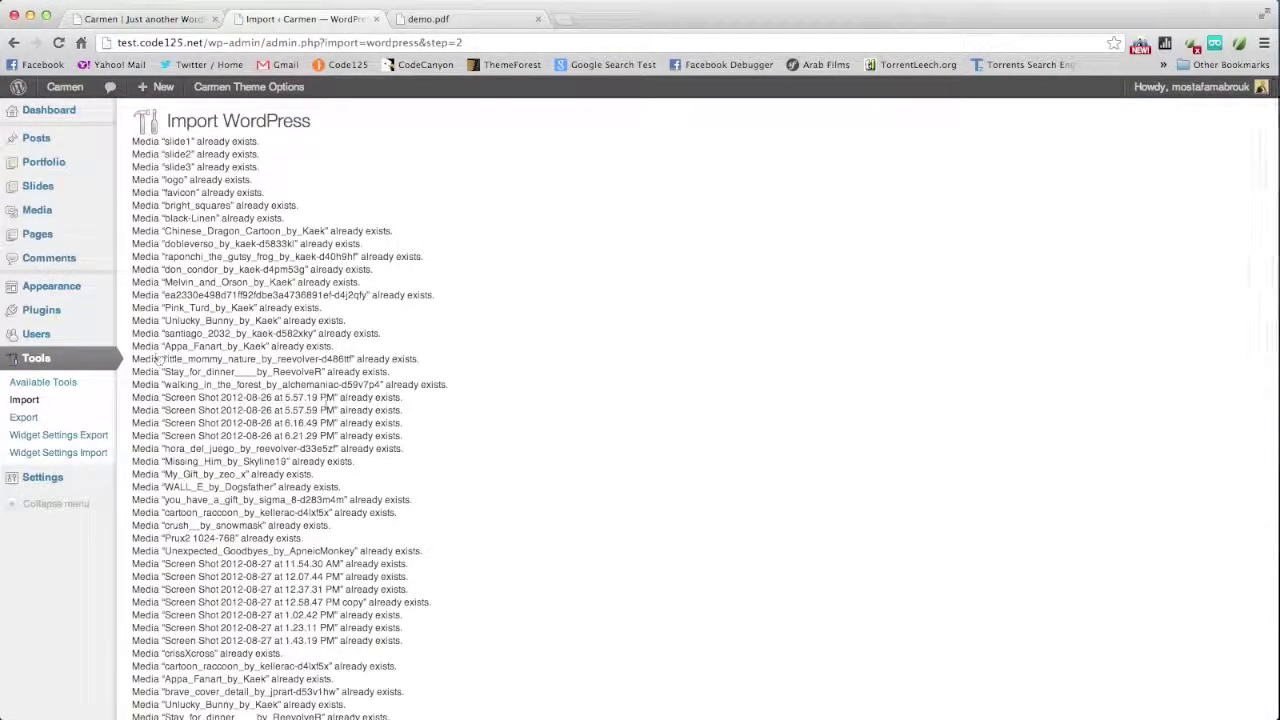
{"action": "scroll", "coordinate": [330, 410], "scroll_direction": "down", "scroll_amount": 20}
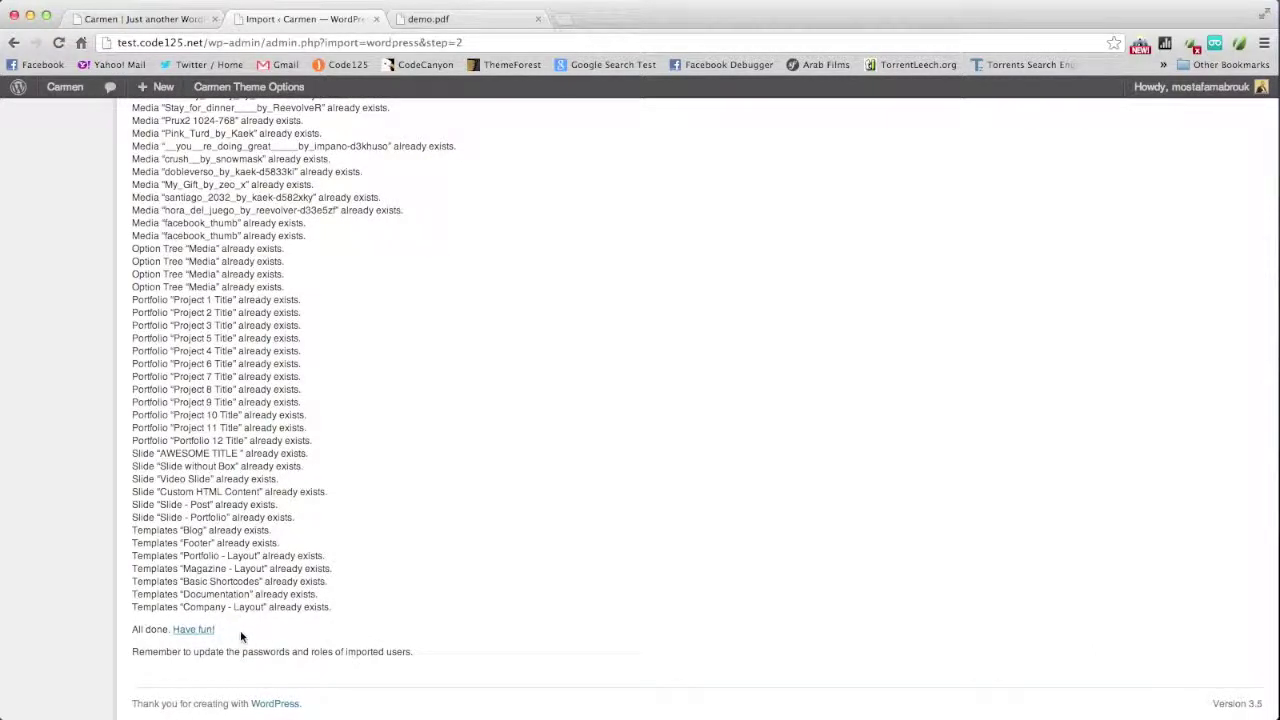
{"action": "scroll", "coordinate": [305, 610], "scroll_direction": "up", "scroll_amount": 2}
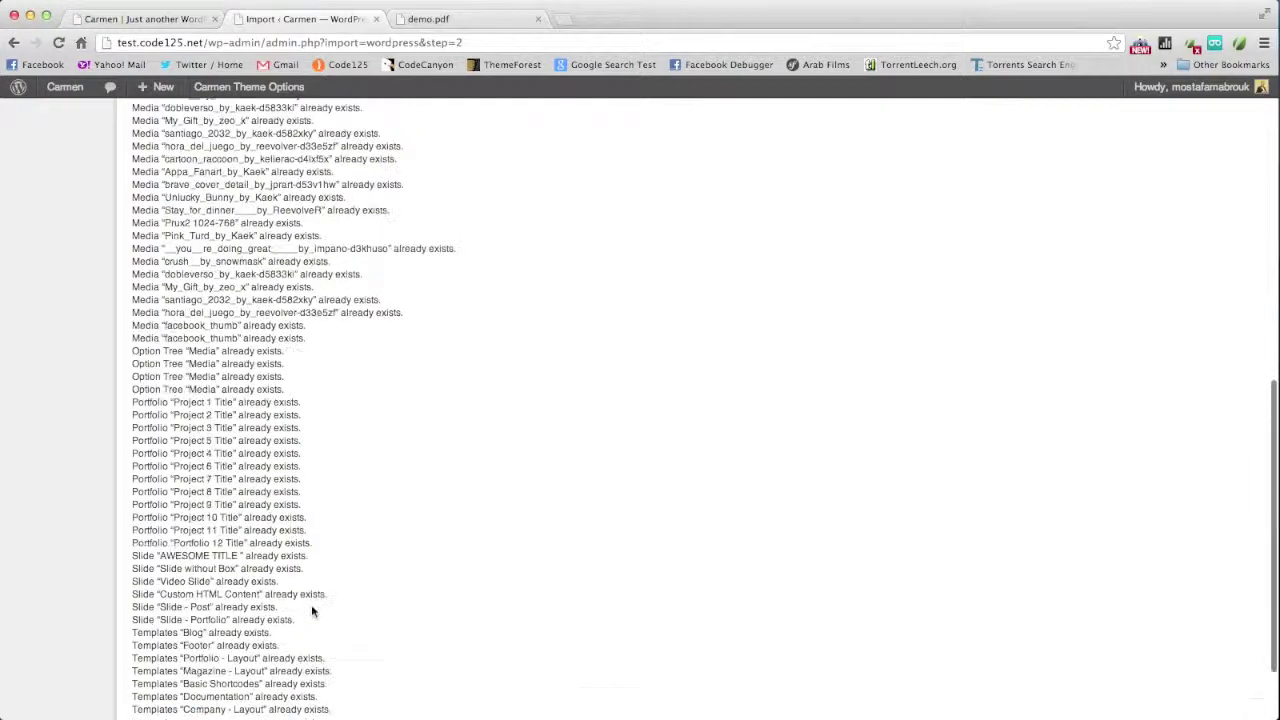
{"action": "scroll", "coordinate": [312, 611], "scroll_direction": "up", "scroll_amount": 15}
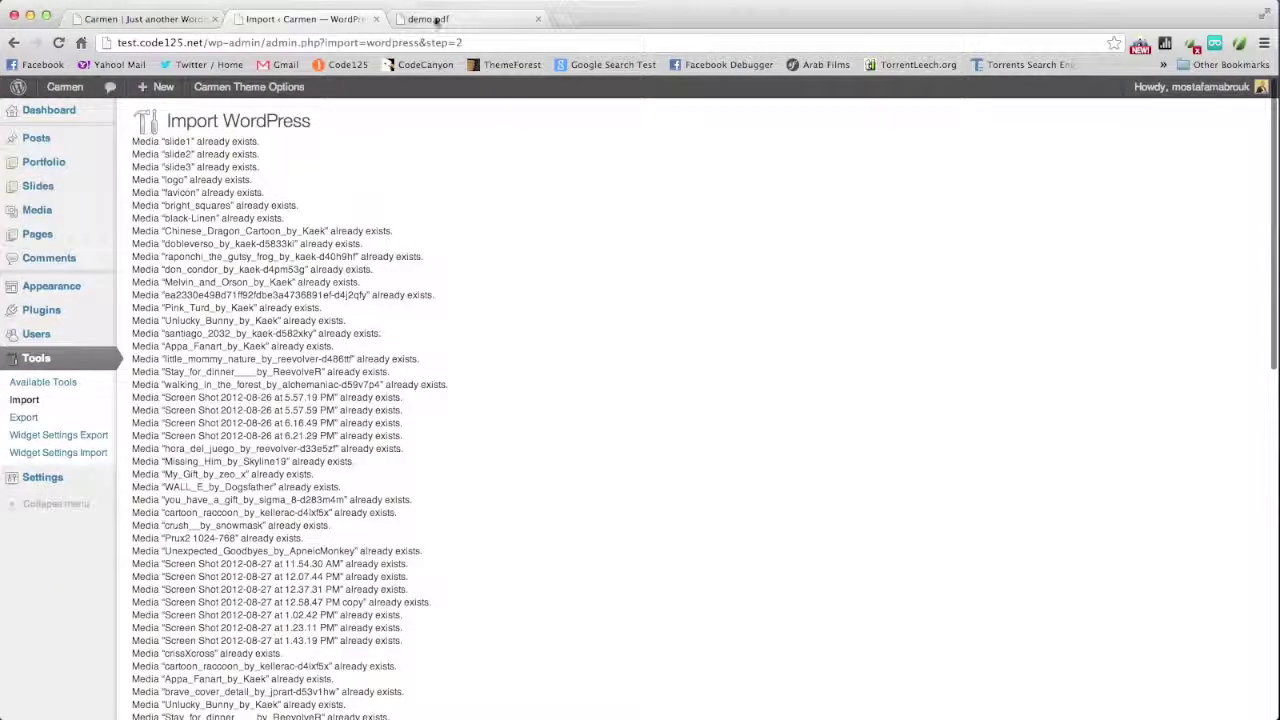
Advance demo.pdf to instruction 3 and open the theme's Import/Export Options page.
{"action": "left_click", "coordinate": [436, 20]}
{"action": "key", "text": "Page_Down"}
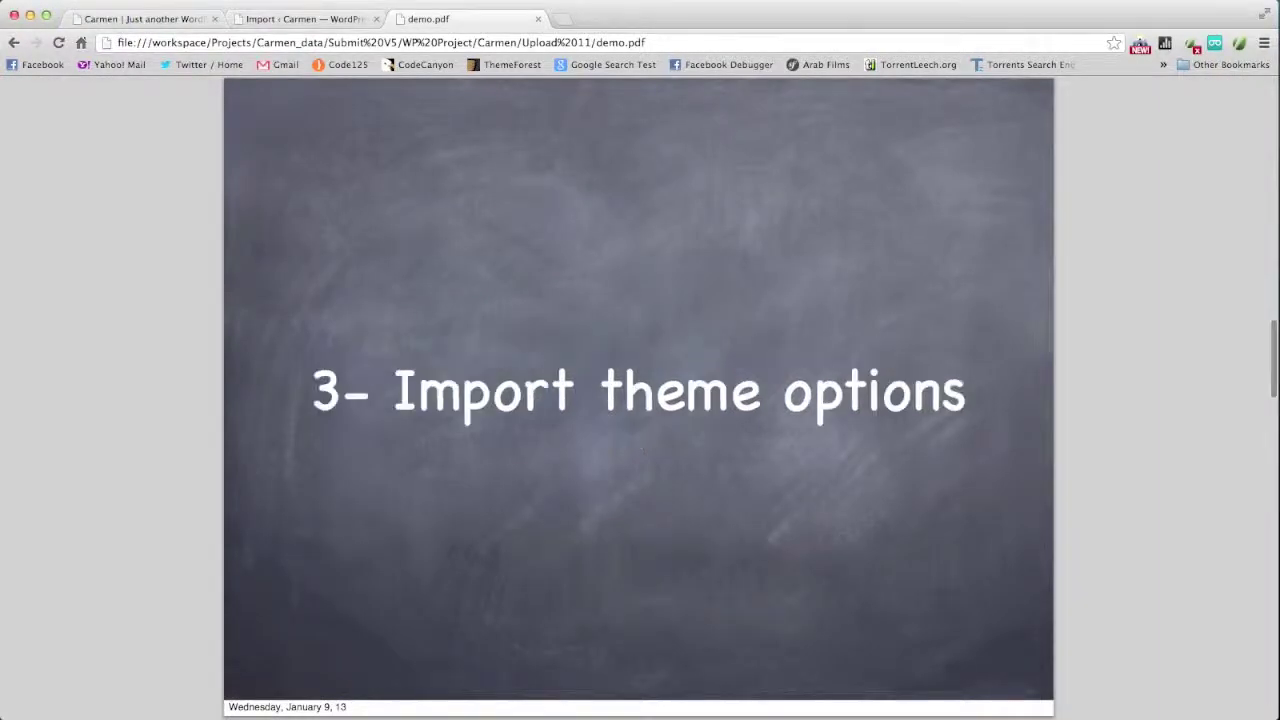
{"action": "left_click", "coordinate": [330, 20]}
{"action": "mouse_move", "coordinate": [86, 296]}
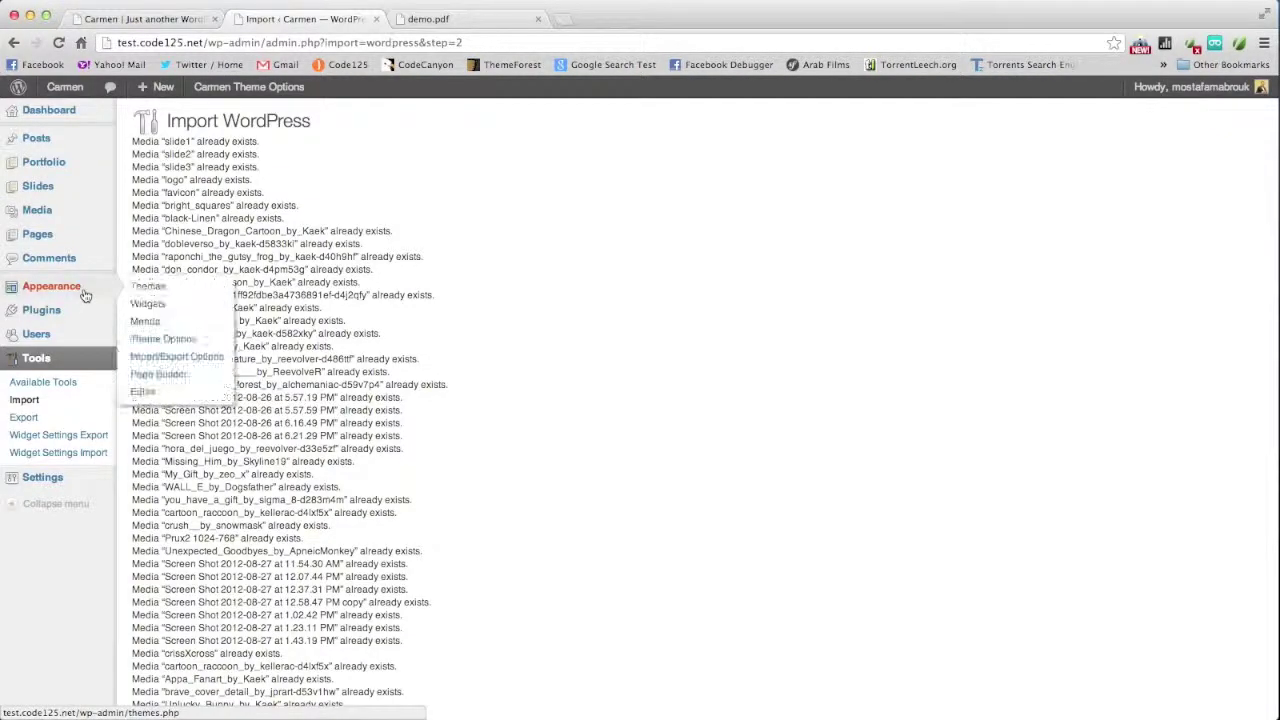
{"action": "left_click", "coordinate": [163, 356]}
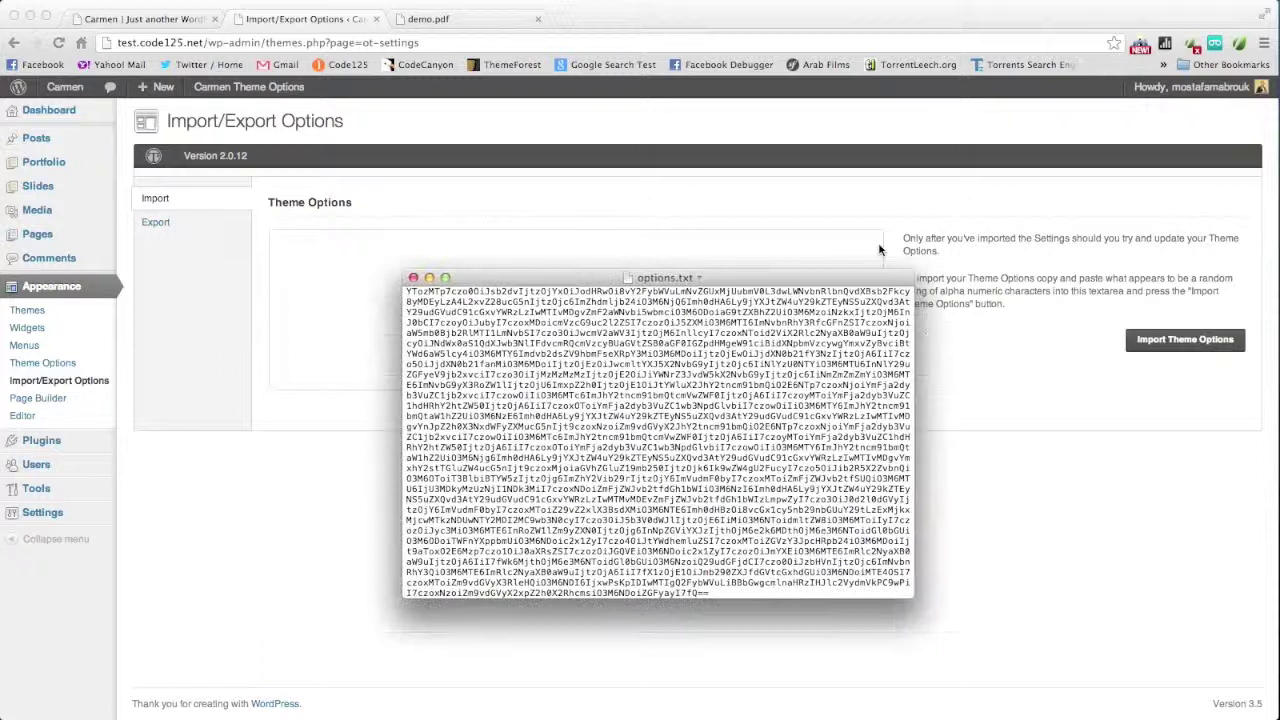
Copy the entire contents of options.txt into the Theme Options import box and import them.
{"action": "key", "text": "super+a"}
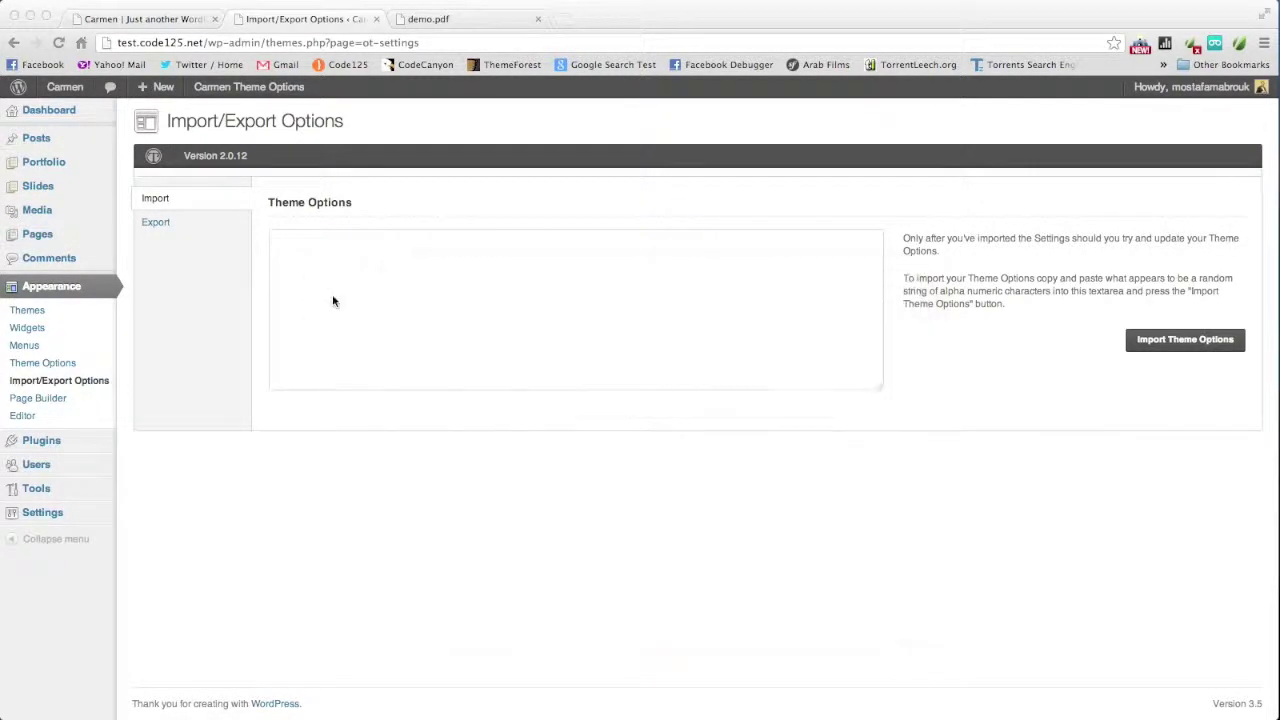
{"action": "left_click", "coordinate": [332, 292]}
{"action": "key", "text": "super+v"}
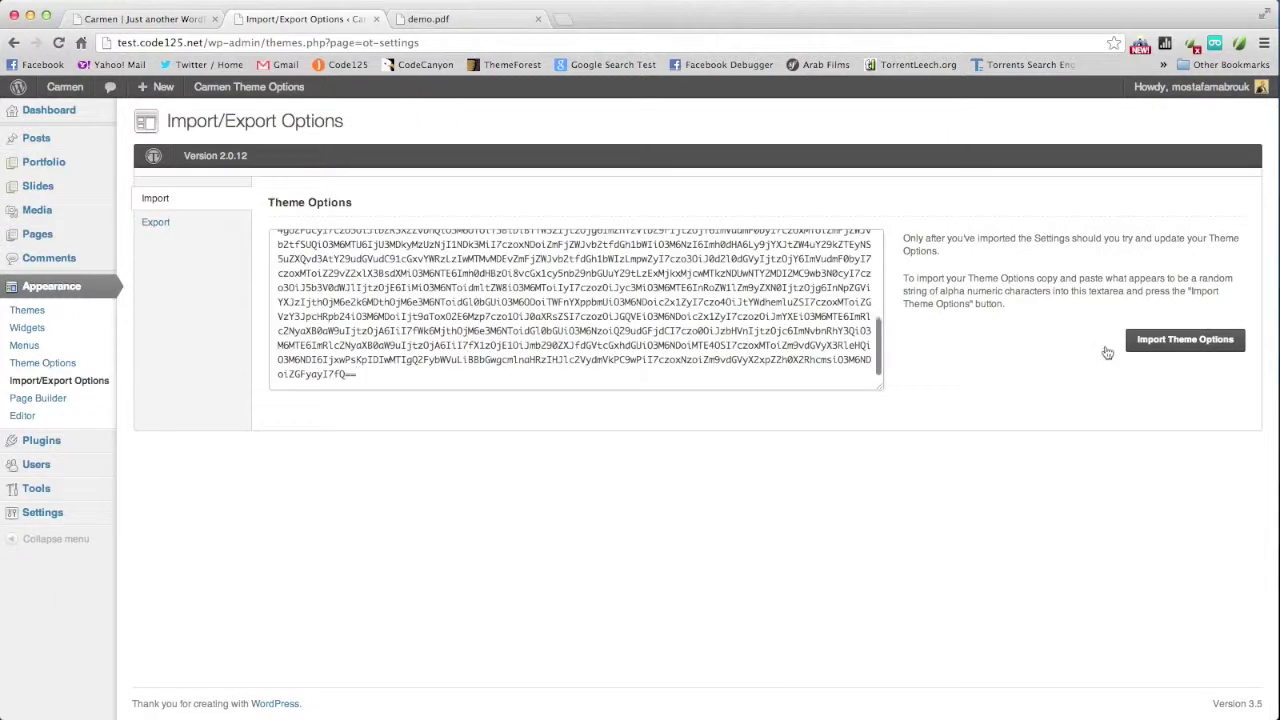
{"action": "left_click", "coordinate": [1170, 340]}
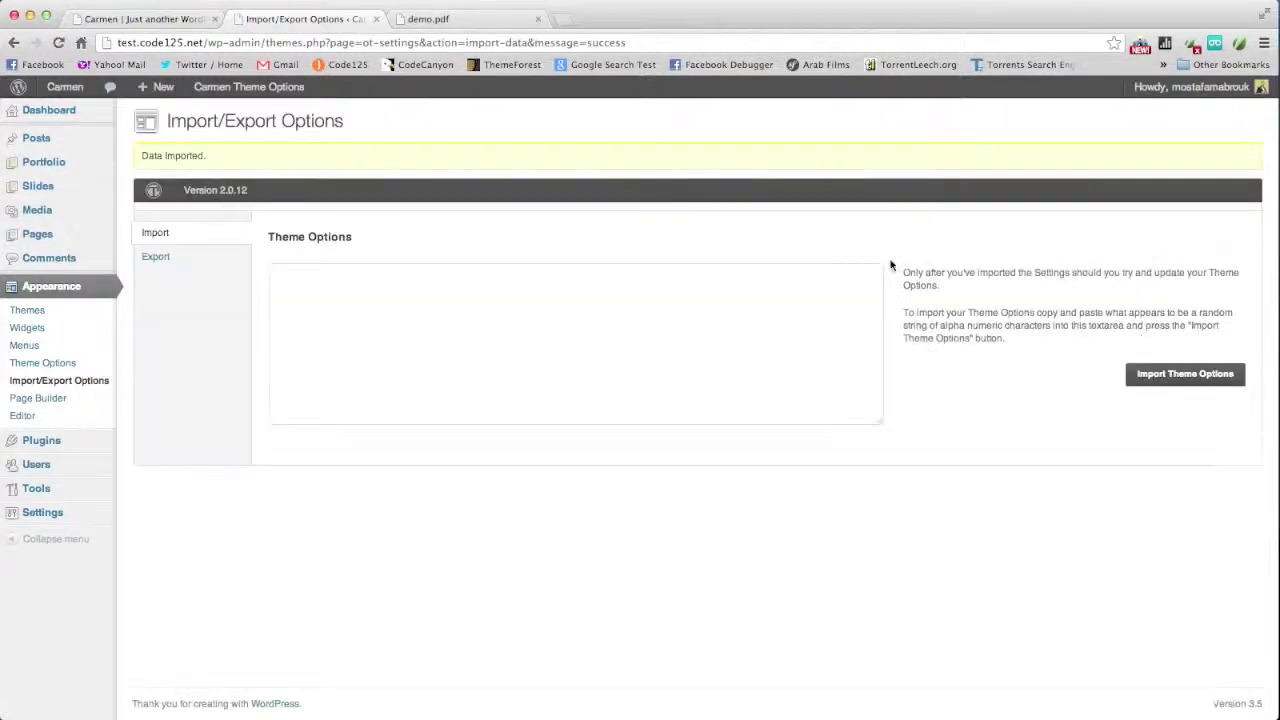
Advance demo.pdf to instruction 4 and open the Widget Settings Import page in the WordPress admin.
{"action": "left_click", "coordinate": [462, 22]}
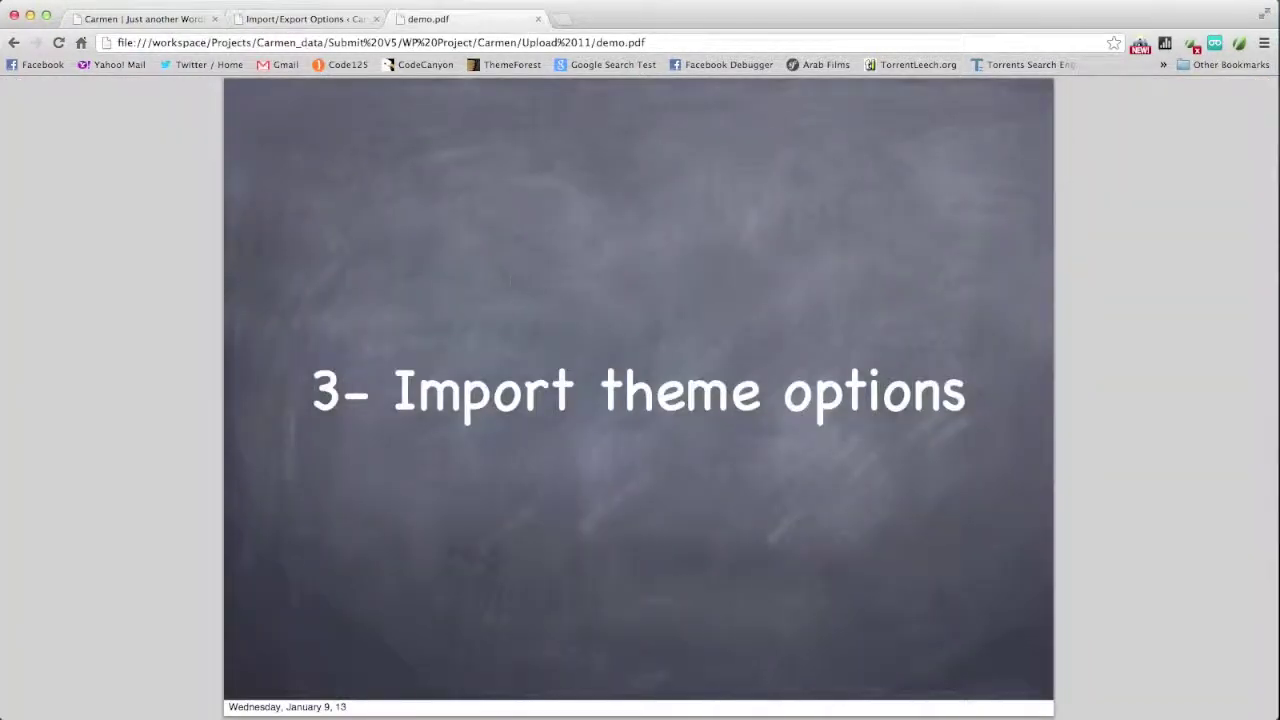
{"action": "key", "text": "Right"}
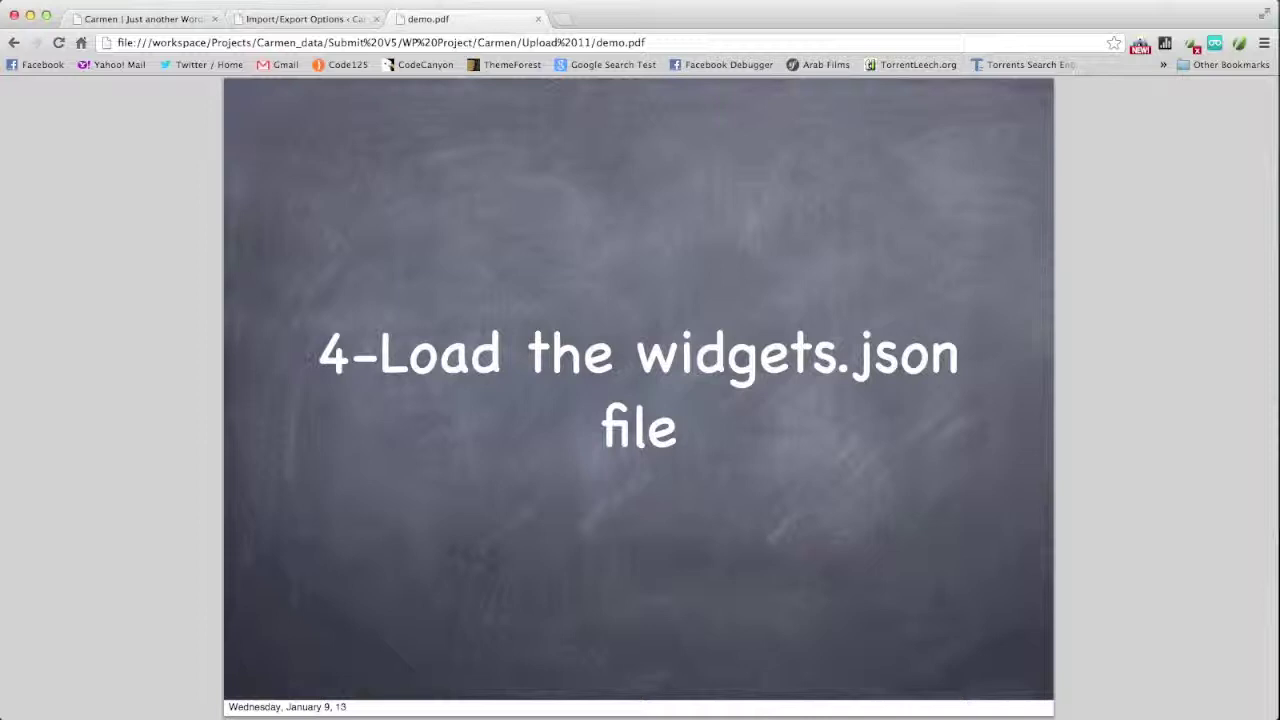
{"action": "left_click", "coordinate": [293, 20]}
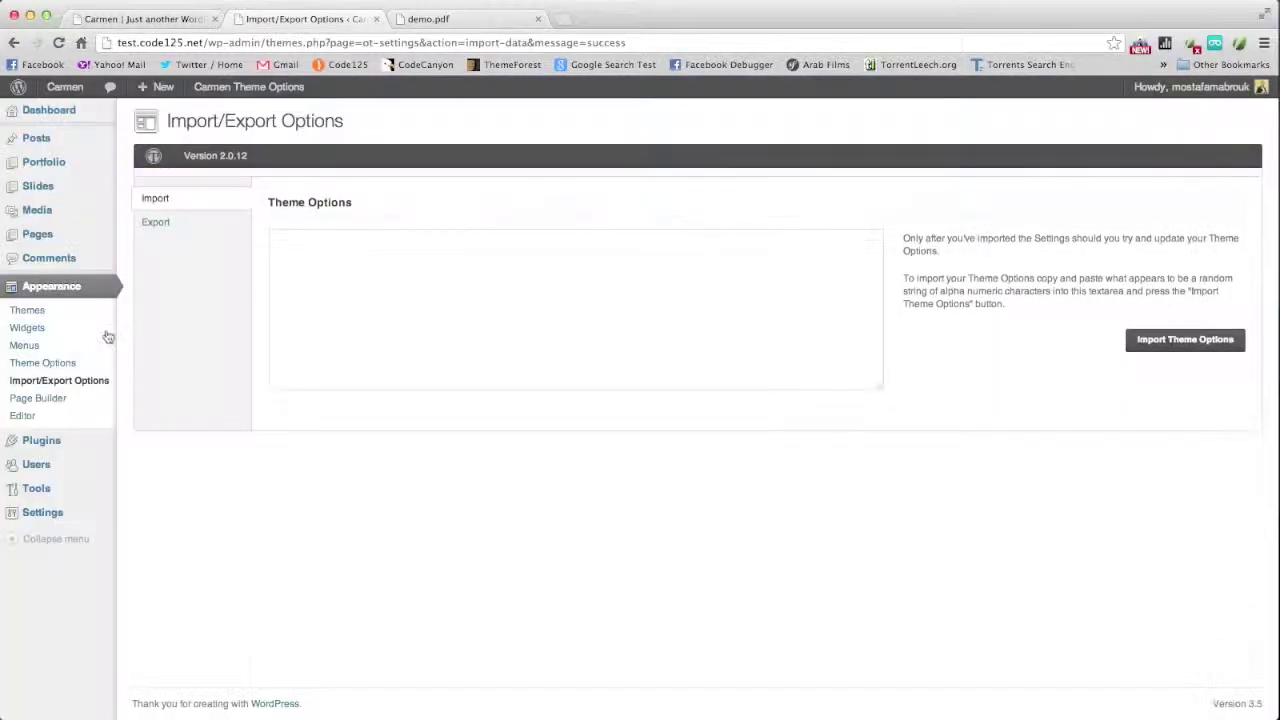
{"action": "mouse_move", "coordinate": [63, 488]}
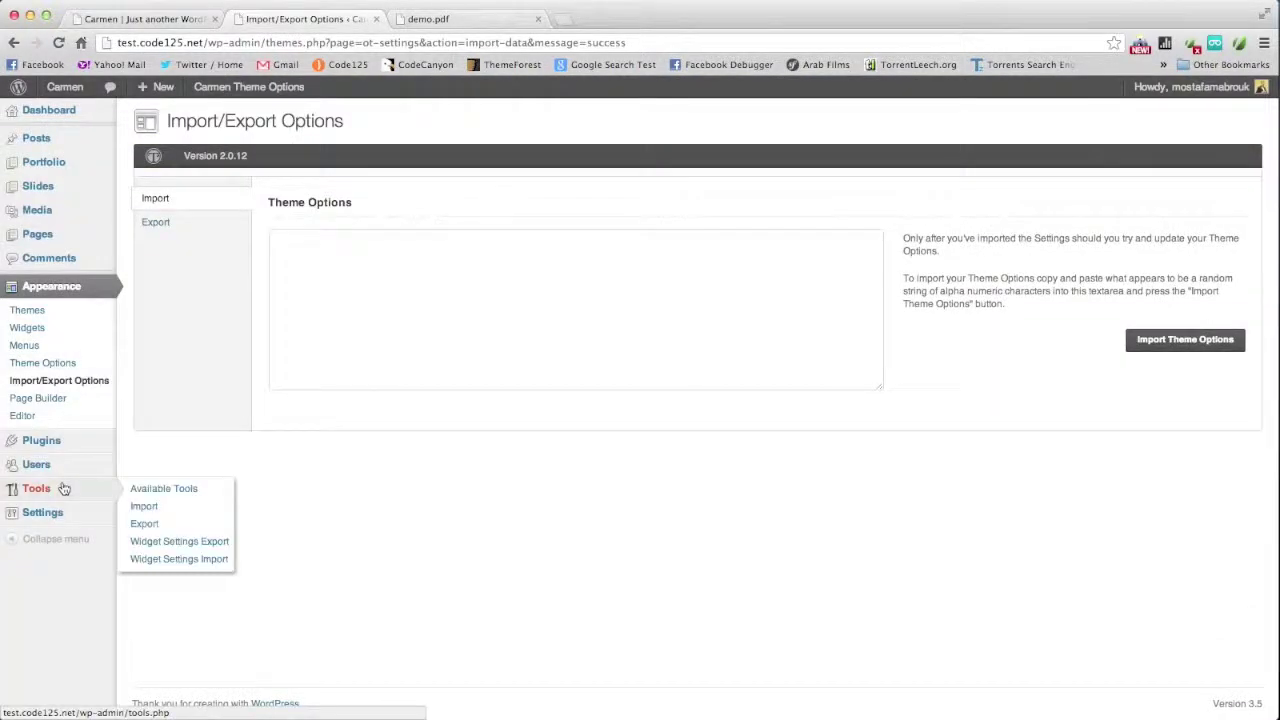
{"action": "left_click", "coordinate": [180, 560]}
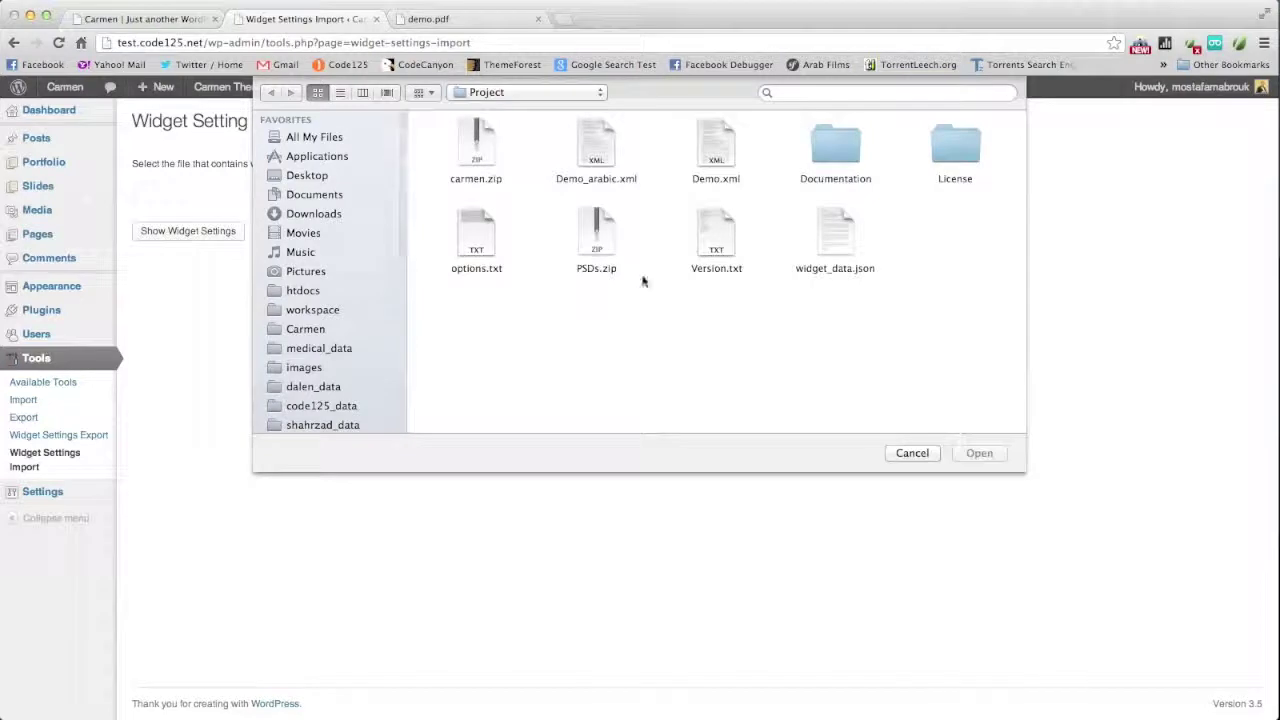
Choose widget_data.json from the Project folder as the widget settings file and show its widget settings.
{"action": "left_click", "coordinate": [838, 232]}
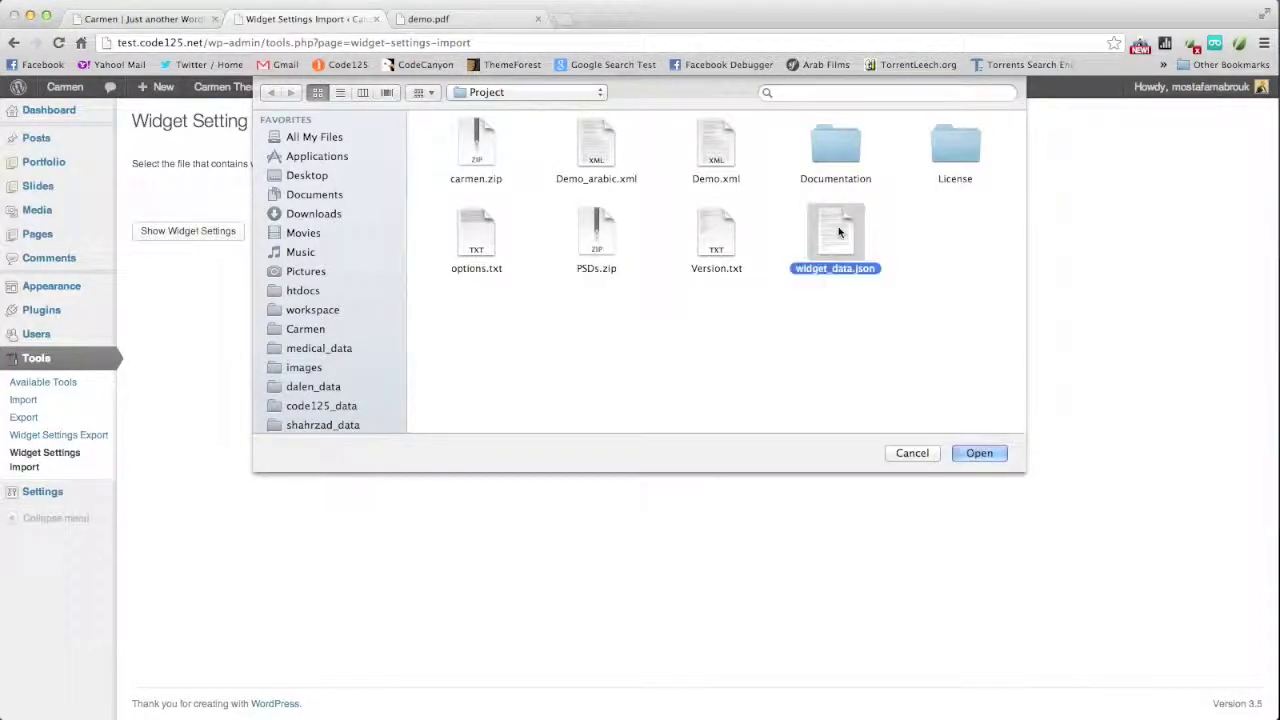
{"action": "double_click", "coordinate": [838, 232]}
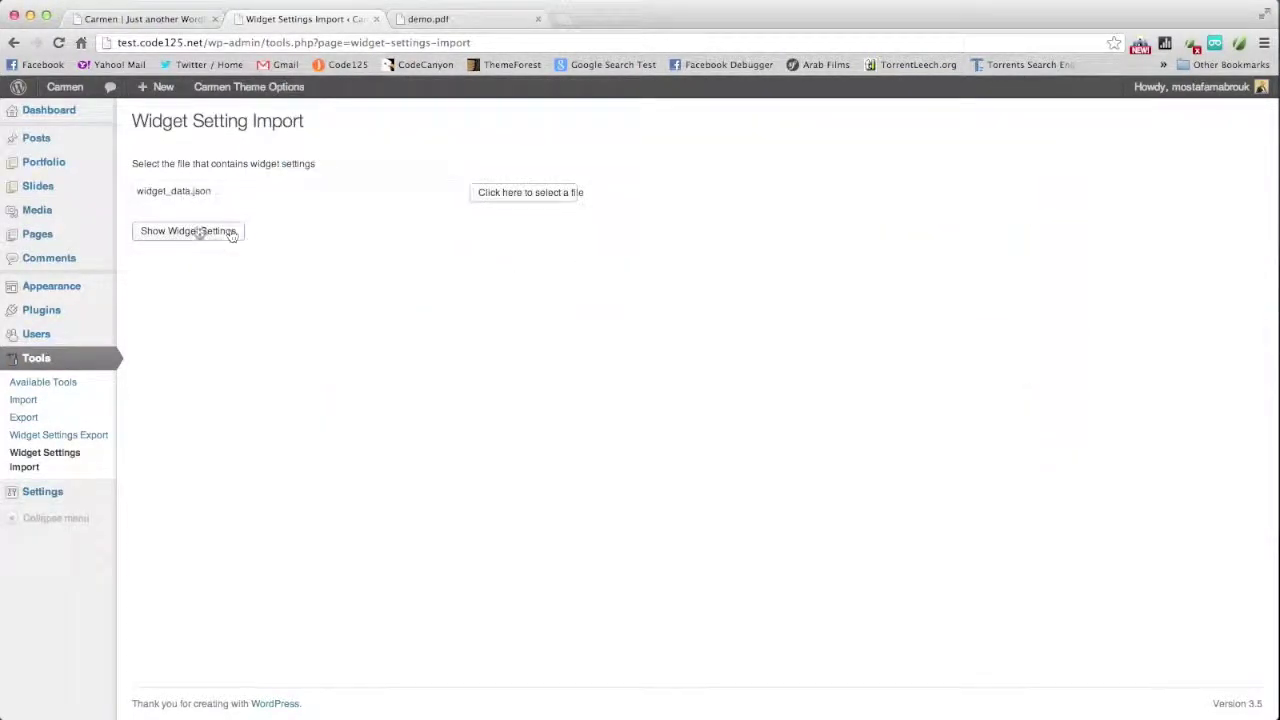
{"action": "left_click", "coordinate": [187, 236]}
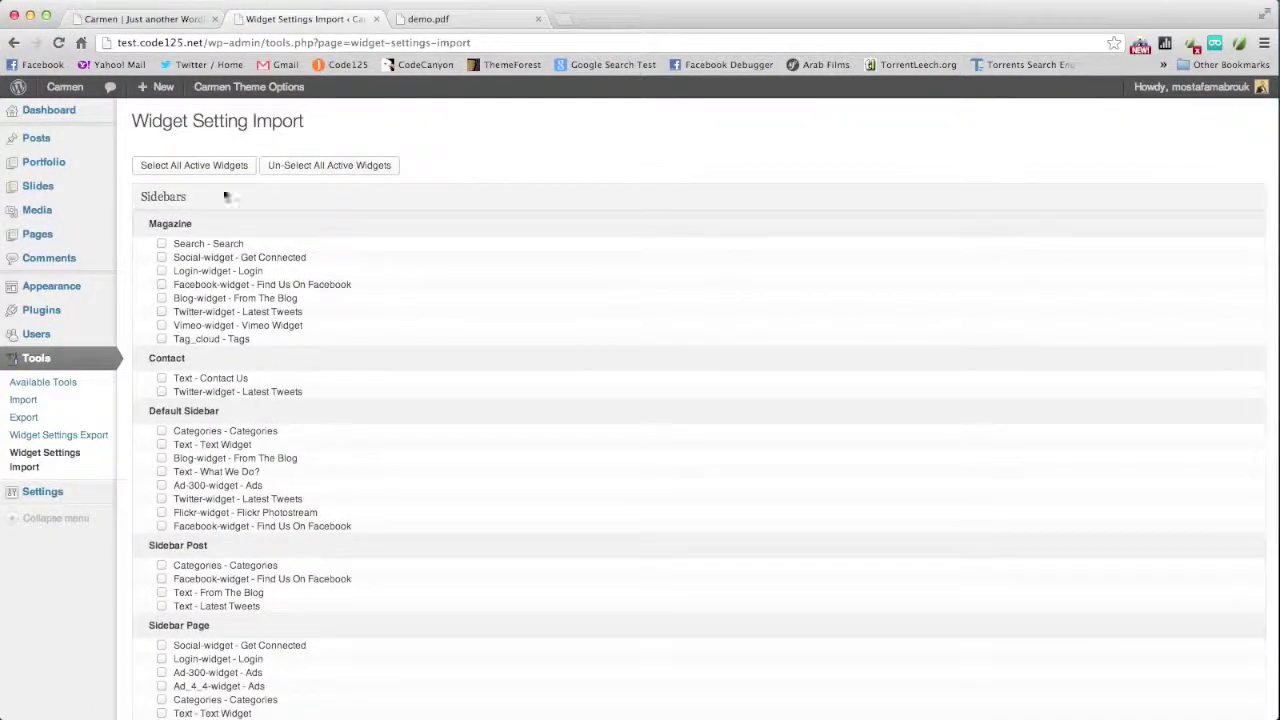
Select all active widgets in the sidebars list and import their settings.
{"action": "left_click", "coordinate": [212, 166]}
{"action": "scroll", "coordinate": [699, 362], "scroll_direction": "down", "scroll_amount": 2}
{"action": "scroll", "coordinate": [699, 362], "scroll_direction": "down", "scroll_amount": 2}
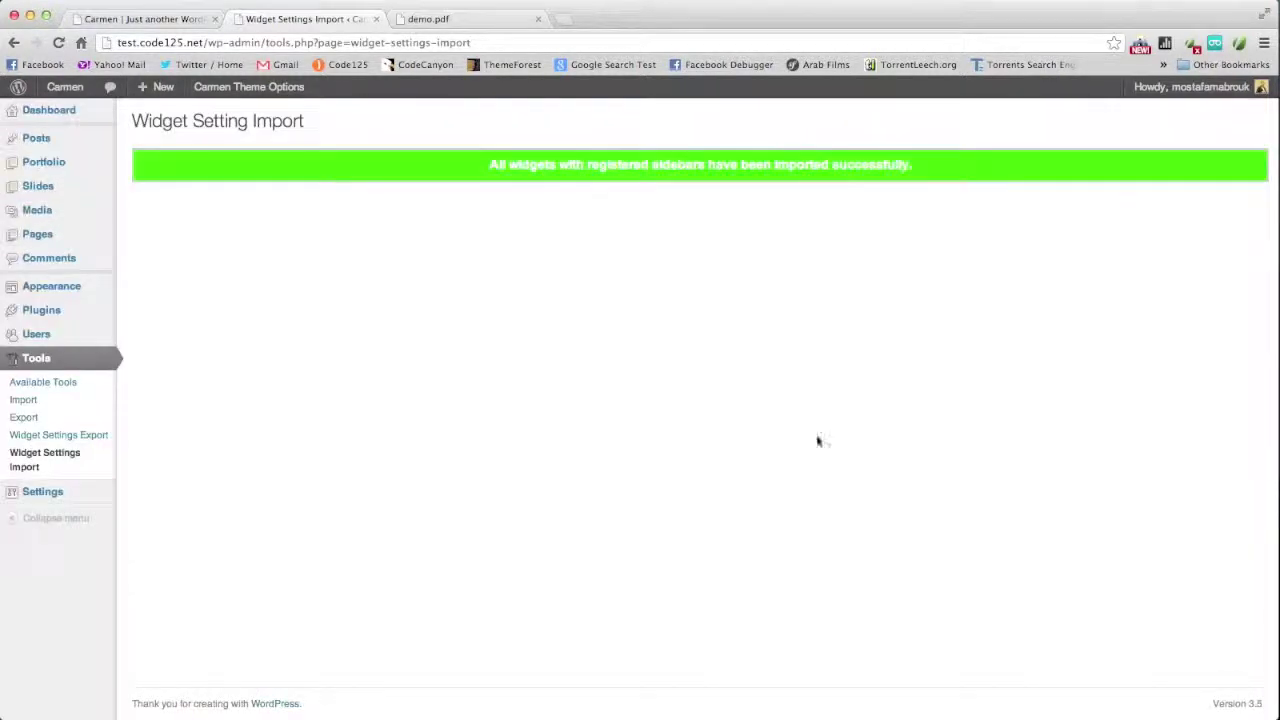
Advance demo.pdf to instruction 5 and open the Menus page in the WordPress admin.
{"action": "left_click", "coordinate": [450, 19]}
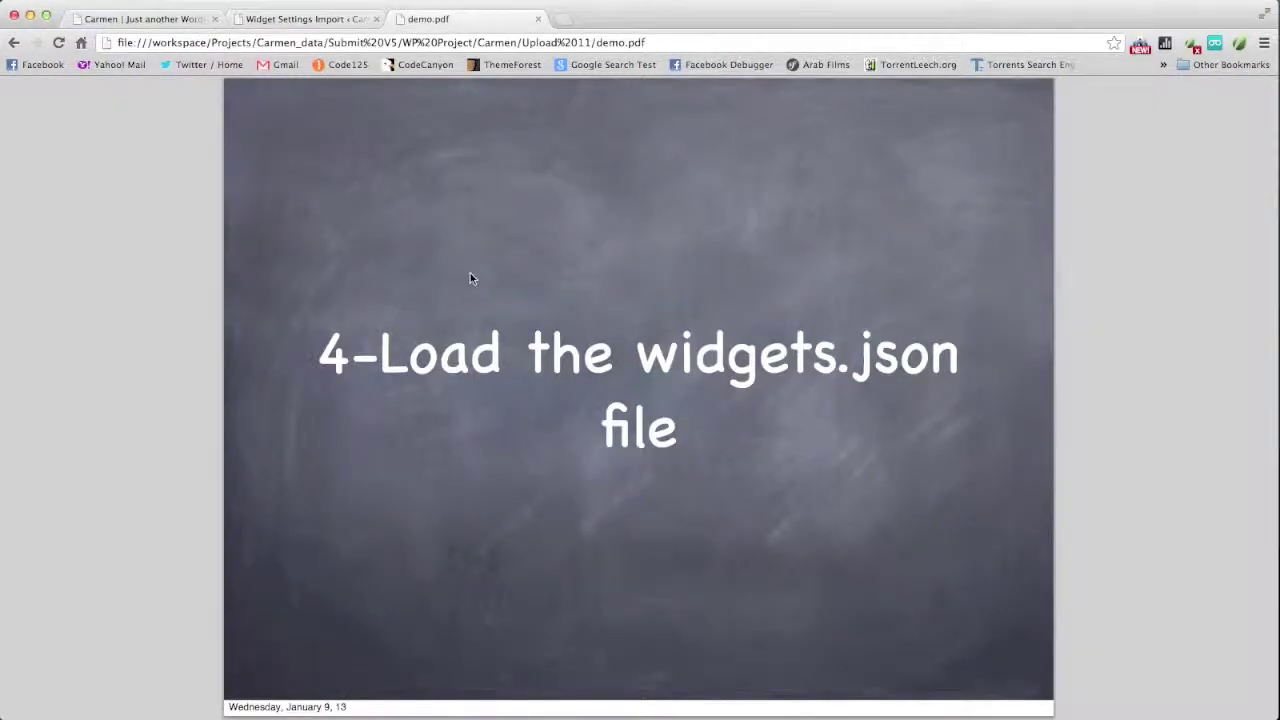
{"action": "key", "text": "Right"}
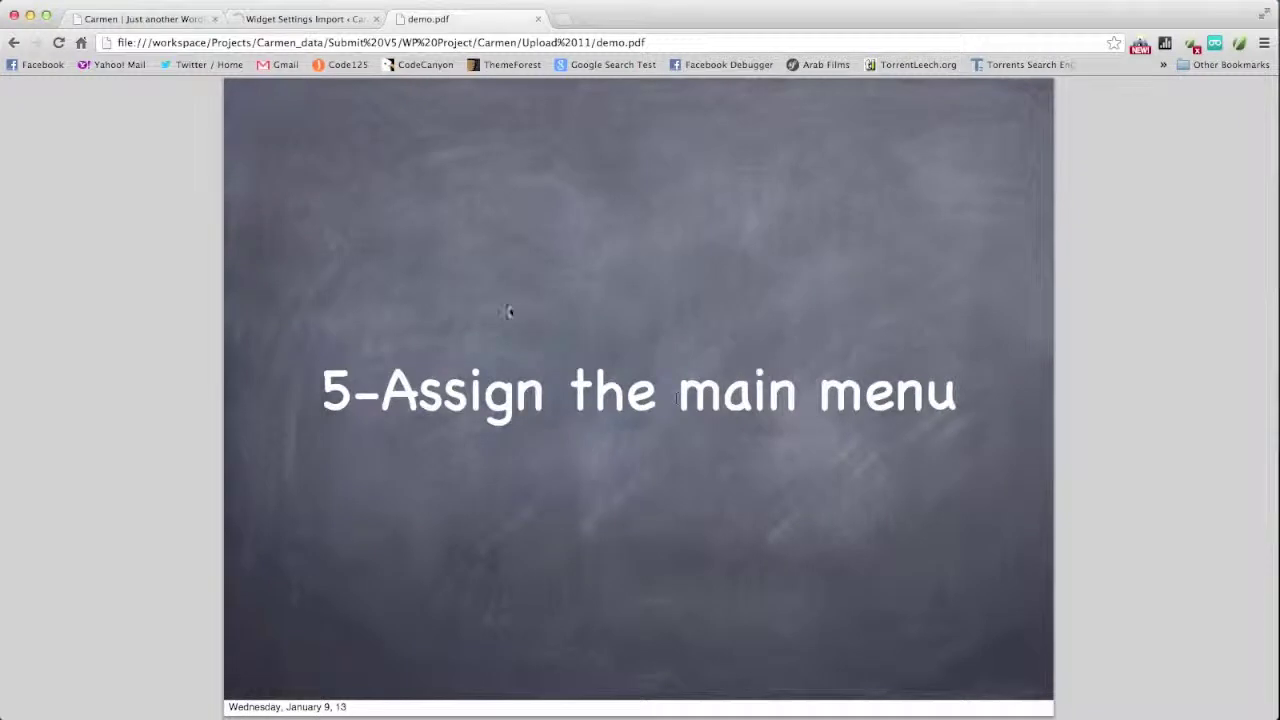
{"action": "left_click", "coordinate": [342, 16]}
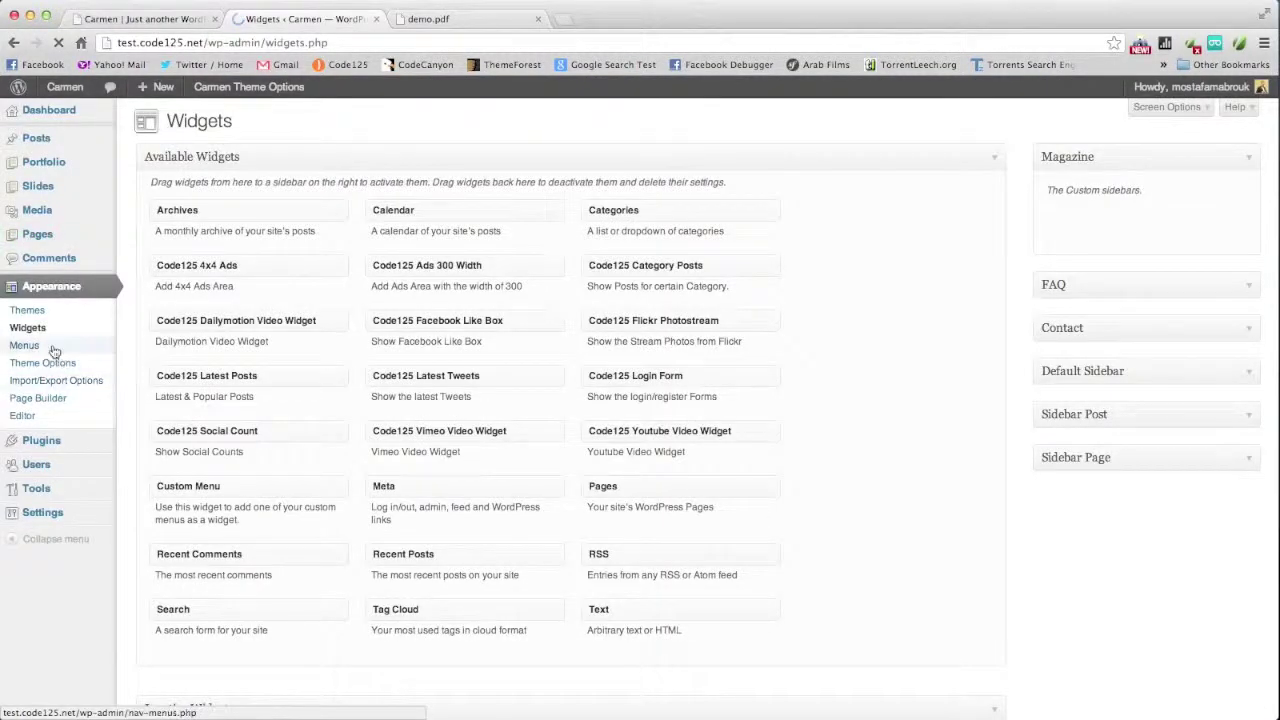
{"action": "left_click", "coordinate": [54, 351]}
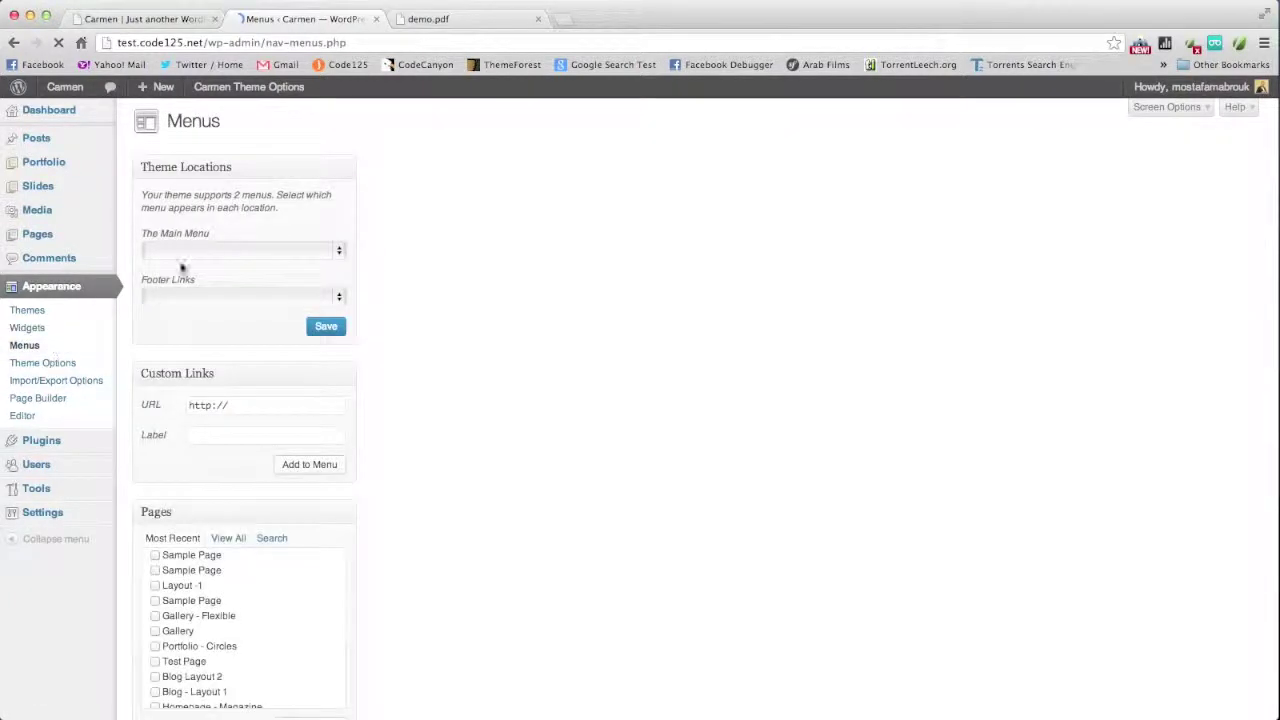
Assign Main Menu to The Main Menu location and Footer to Footer Links, and save the theme locations.
{"action": "left_click", "coordinate": [254, 249]}
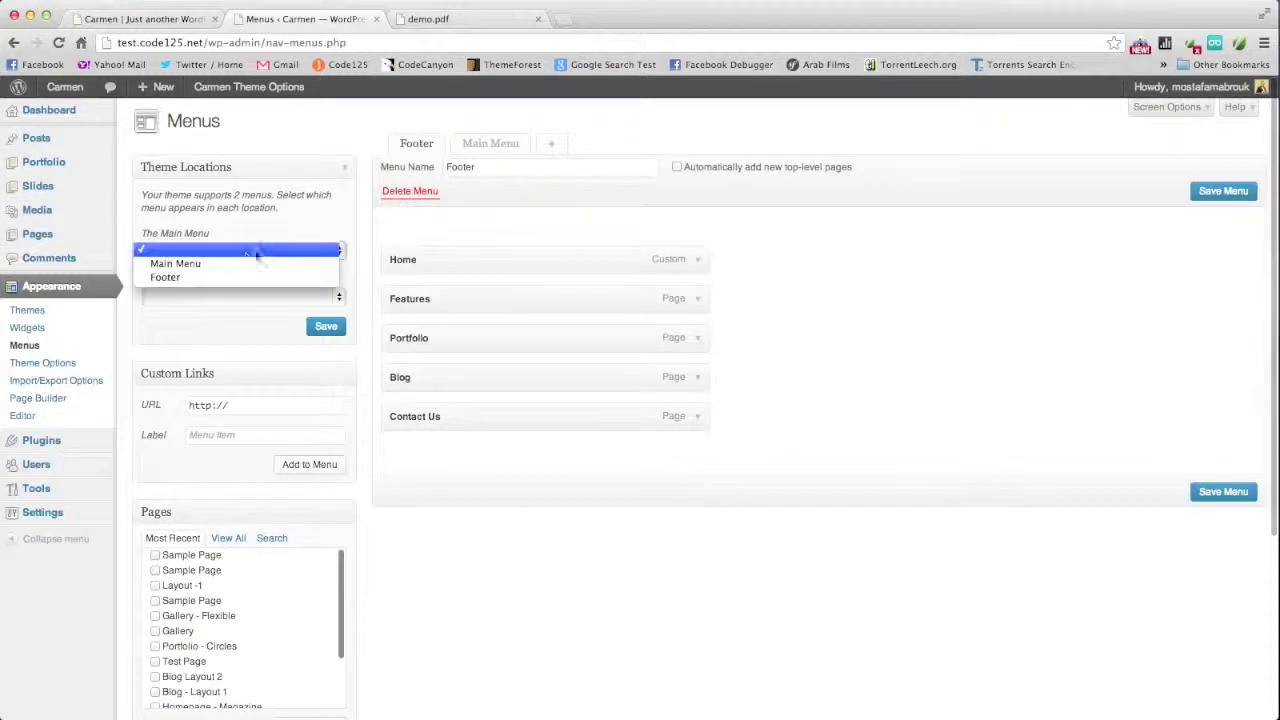
{"action": "left_click", "coordinate": [235, 265]}
{"action": "left_click", "coordinate": [232, 296]}
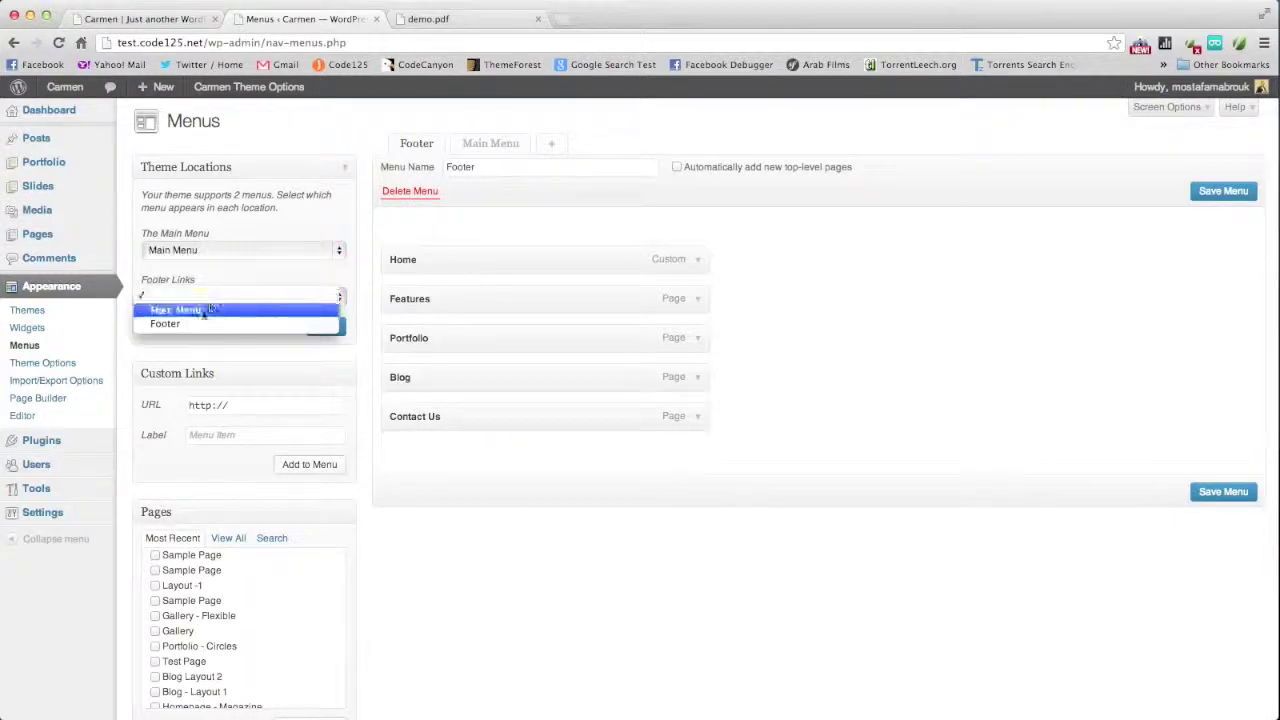
{"action": "left_click", "coordinate": [193, 325]}
{"action": "left_click", "coordinate": [326, 326]}
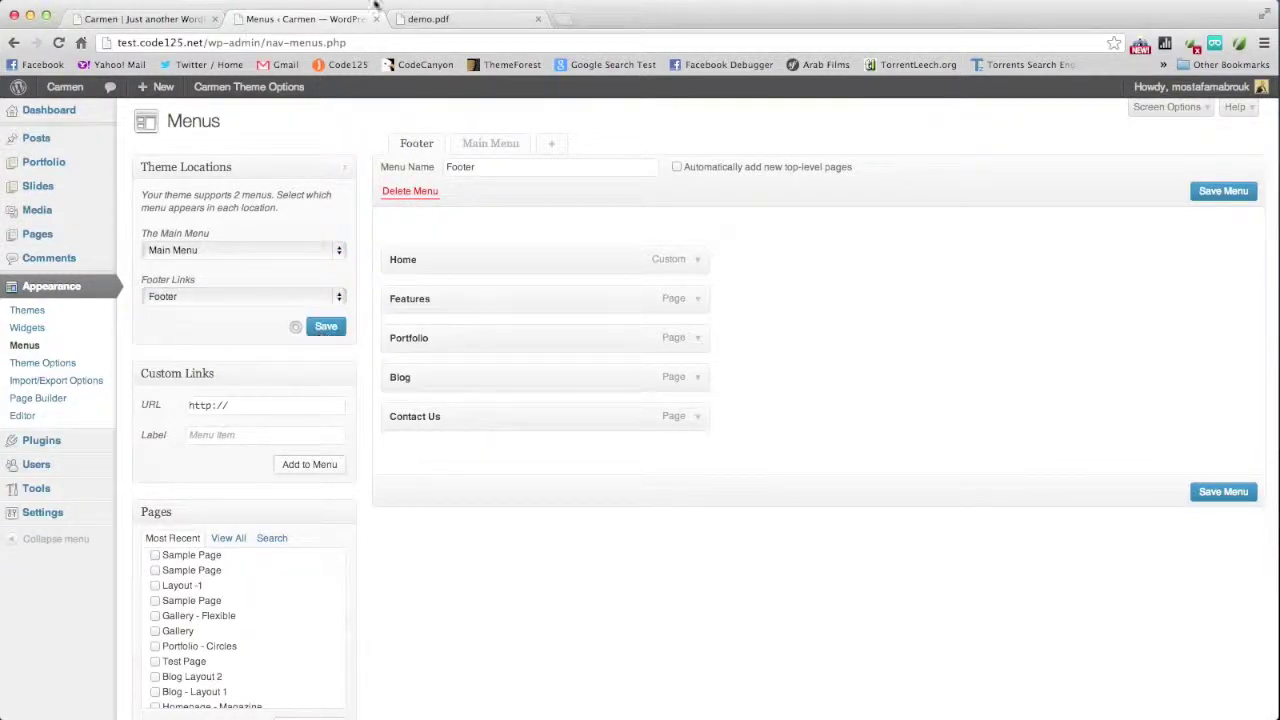
Advance demo.pdf to instruction 6 and open the Theme Options page in the WordPress admin.
{"action": "left_click", "coordinate": [423, 22]}
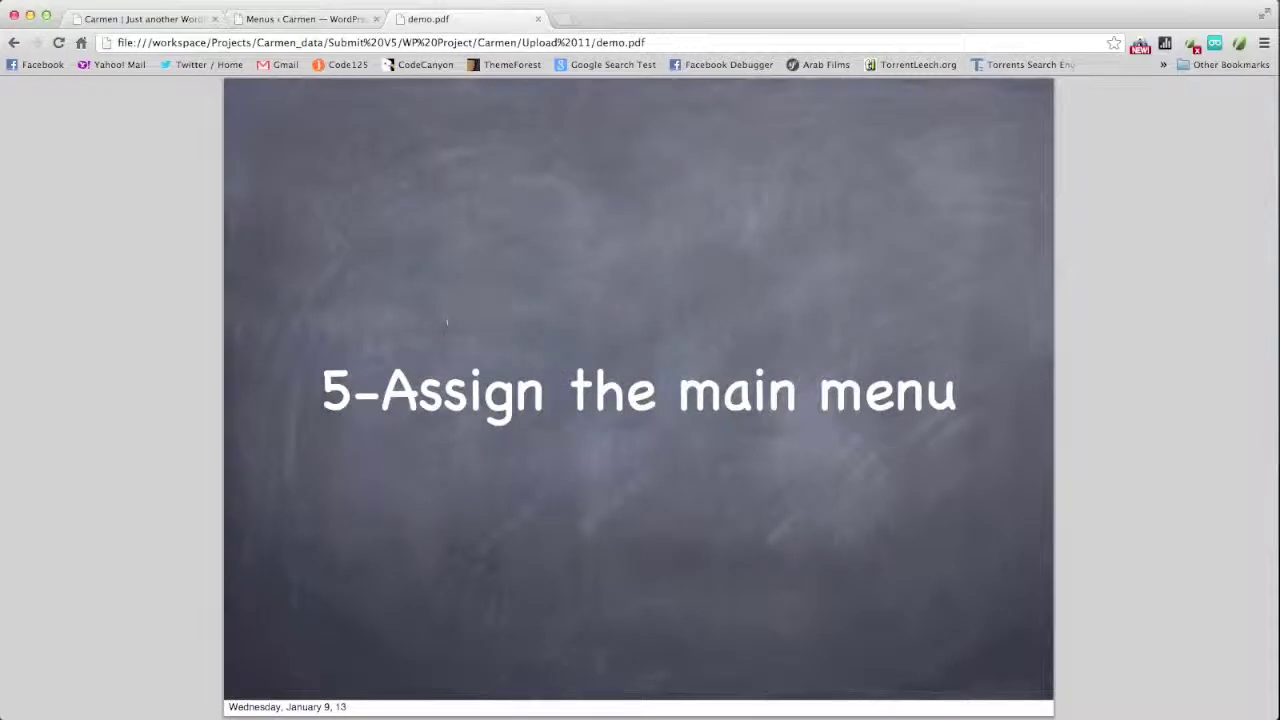
{"action": "key", "text": "Page_Down"}
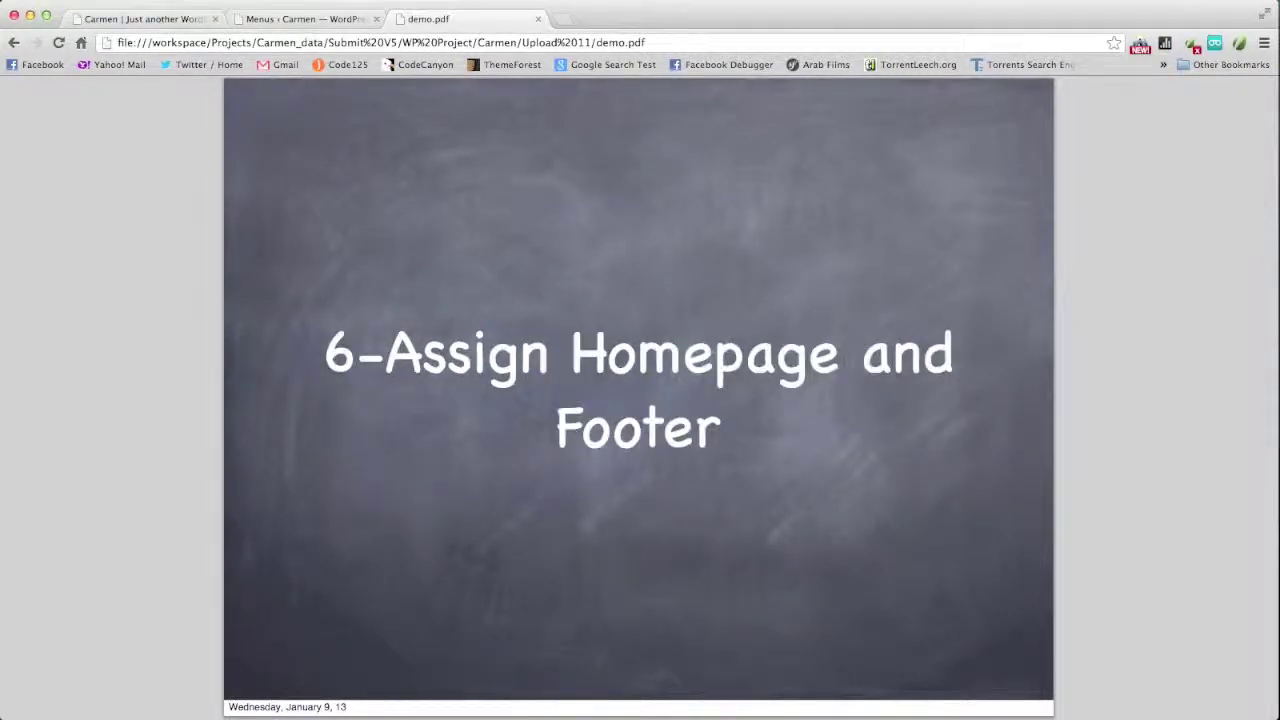
{"action": "left_click", "coordinate": [284, 26]}
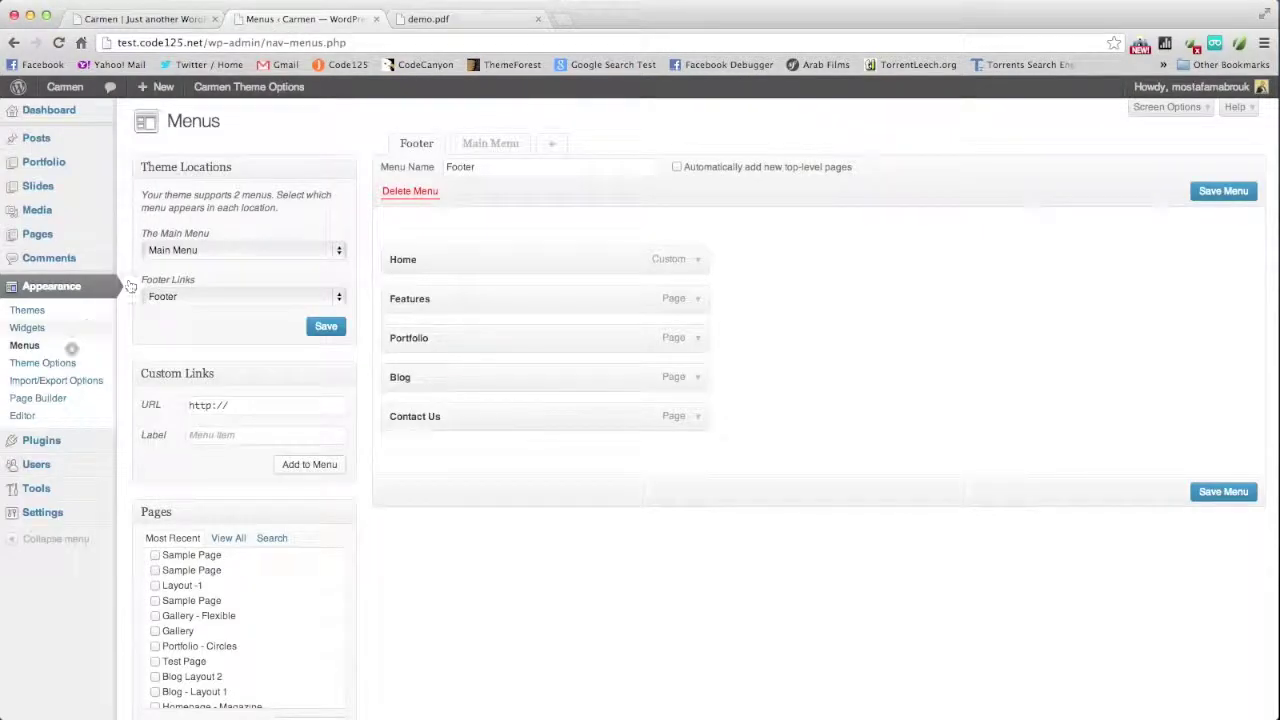
{"action": "left_click", "coordinate": [62, 365]}
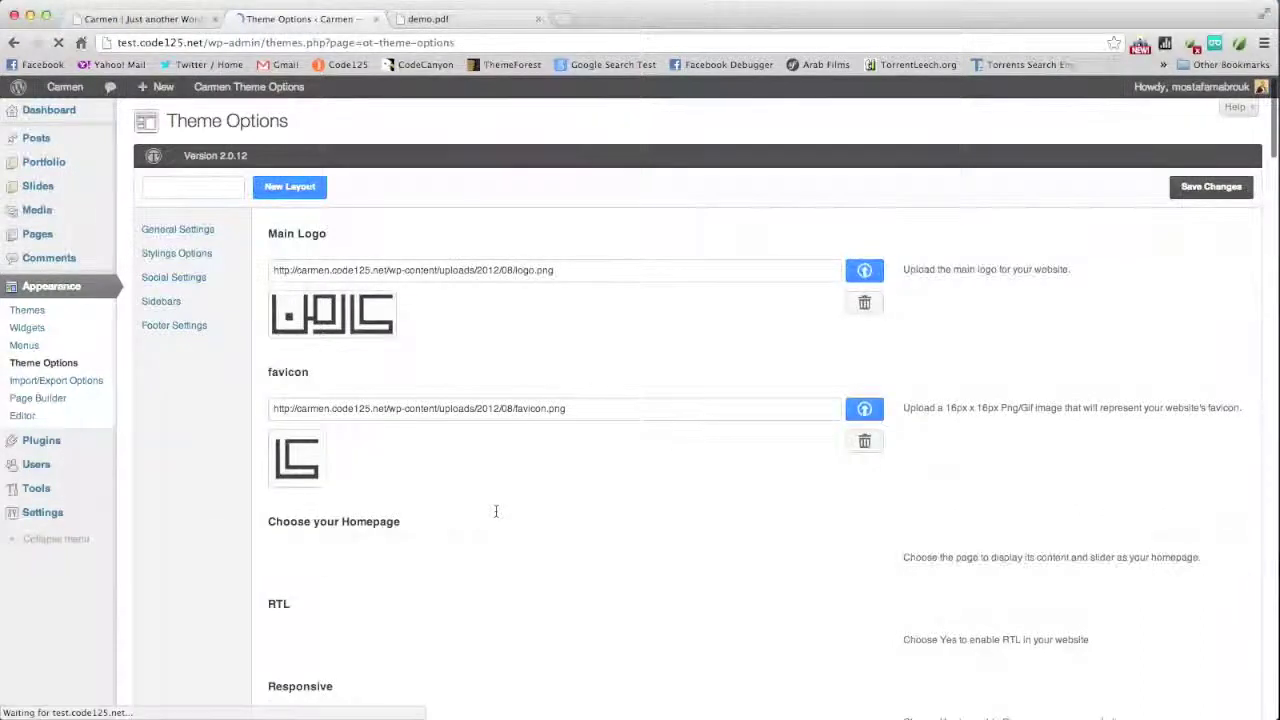
Check the homepage choice in the General Settings and the footer choice in the Footer Settings.
{"action": "scroll", "coordinate": [496, 514], "scroll_direction": "down", "scroll_amount": 1}
{"action": "scroll", "coordinate": [496, 516], "scroll_direction": "down", "scroll_amount": 3}
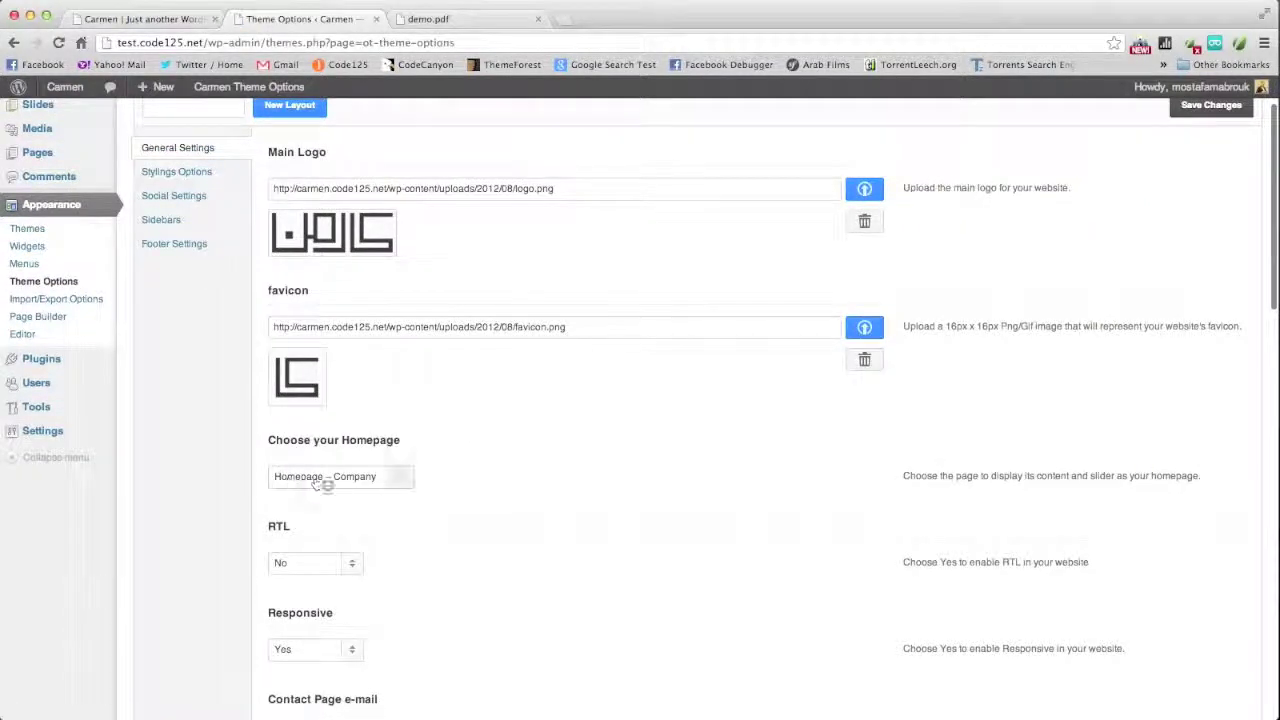
{"action": "left_click", "coordinate": [192, 248]}
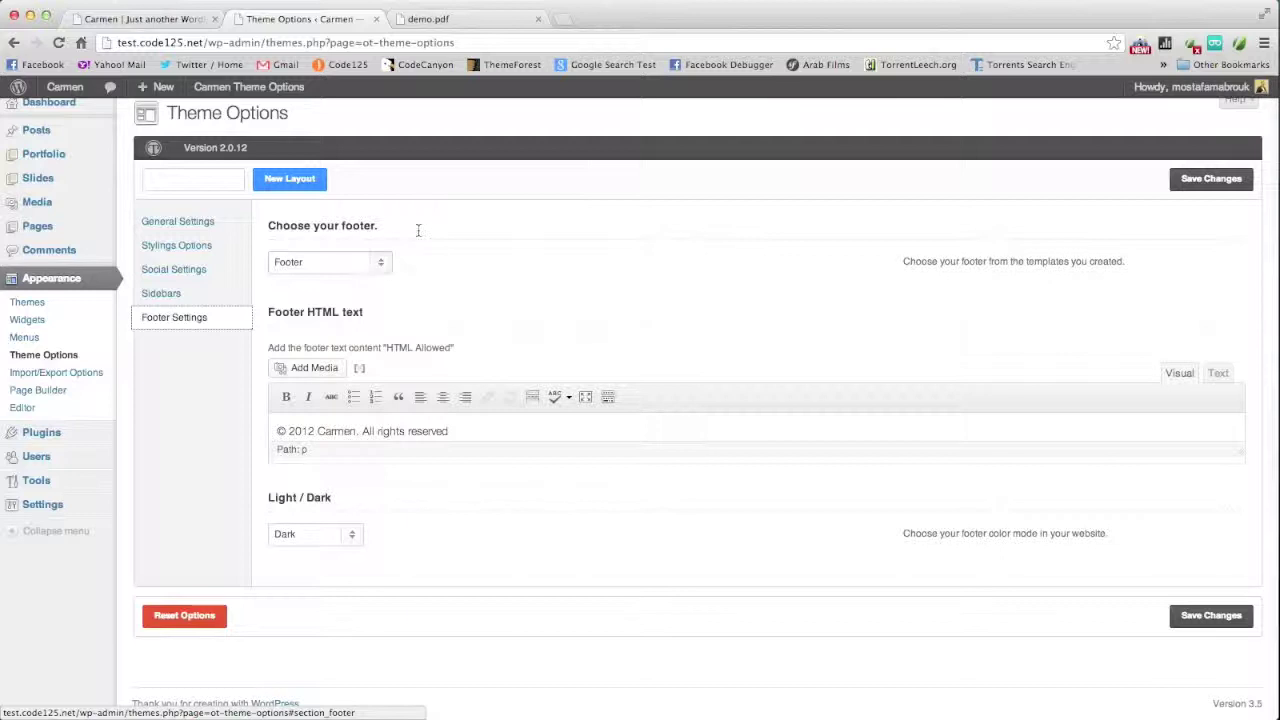
Open the Carmen site in a new browser tab and examine its homepage from the slider down to the footer.
{"action": "left_click", "coordinate": [56, 89], "text": "super"}
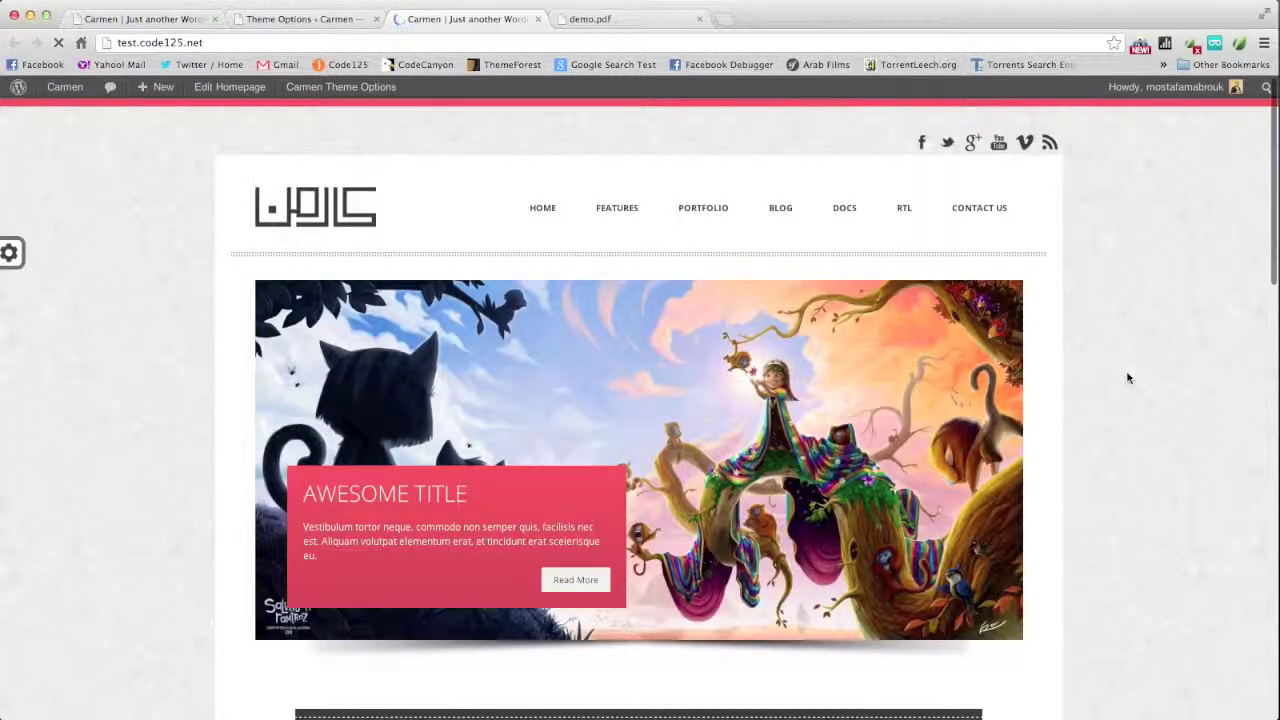
{"action": "scroll", "coordinate": [1127, 378], "scroll_direction": "down", "scroll_amount": 4}
{"action": "scroll", "coordinate": [1127, 378], "scroll_direction": "down", "scroll_amount": 3}
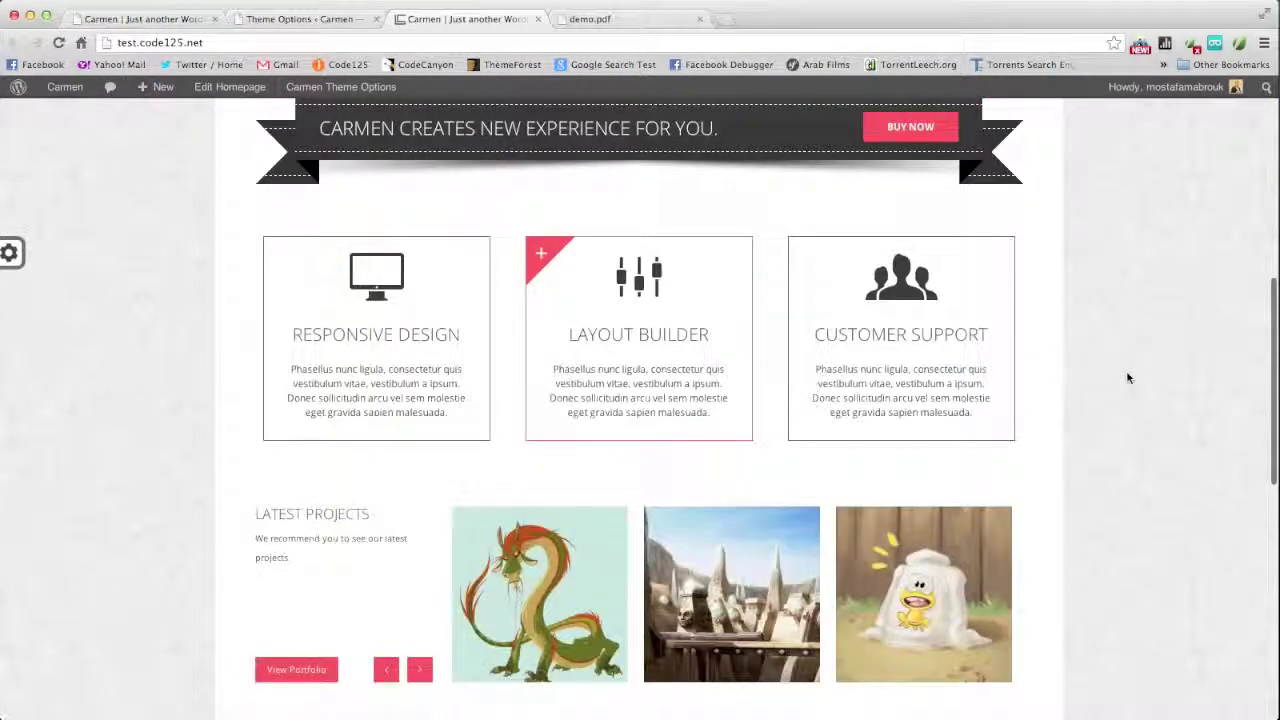
{"action": "scroll", "coordinate": [1127, 378], "scroll_direction": "down", "scroll_amount": 2}
{"action": "scroll", "coordinate": [1127, 378], "scroll_direction": "down", "scroll_amount": 6}
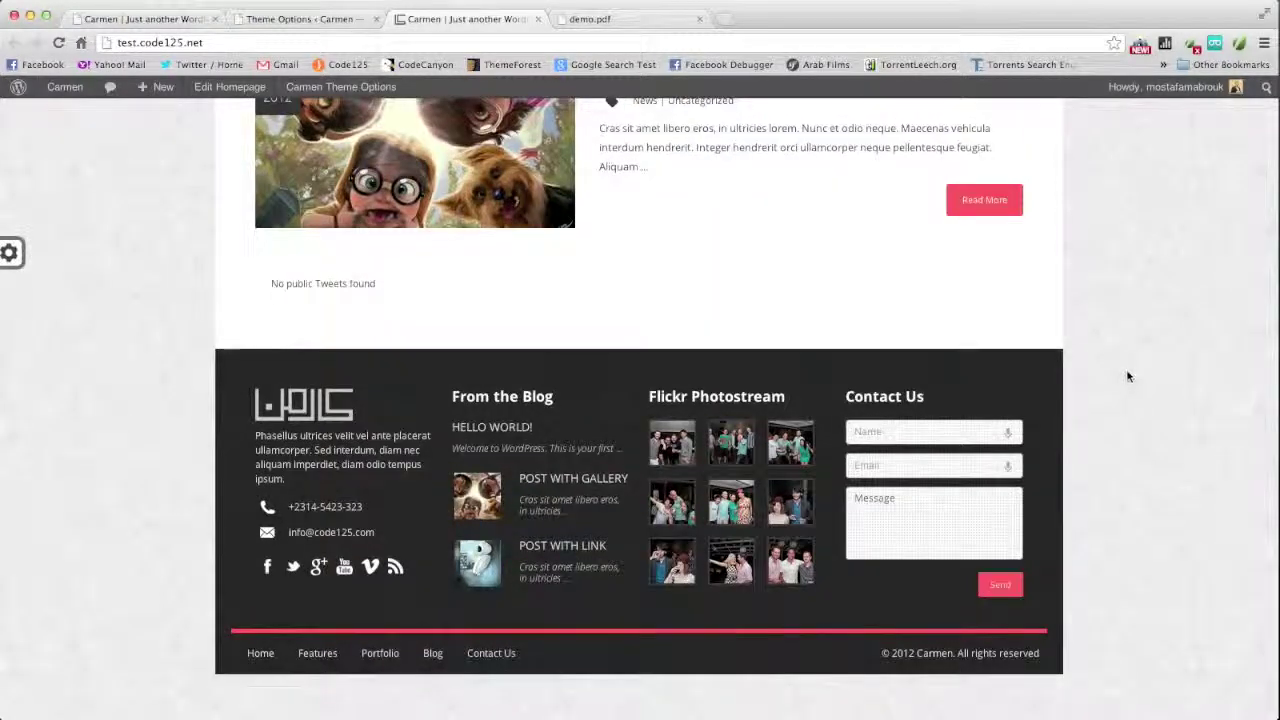
{"action": "scroll", "coordinate": [1124, 337], "scroll_direction": "up", "scroll_amount": 15}
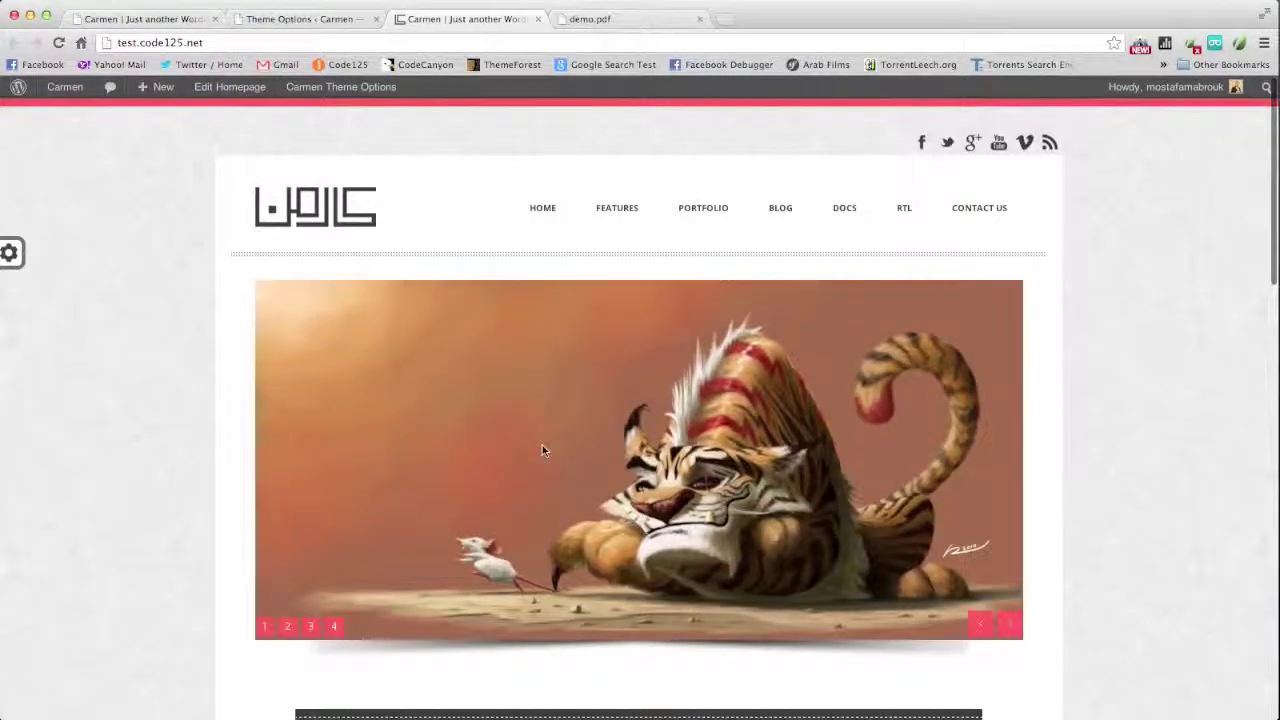